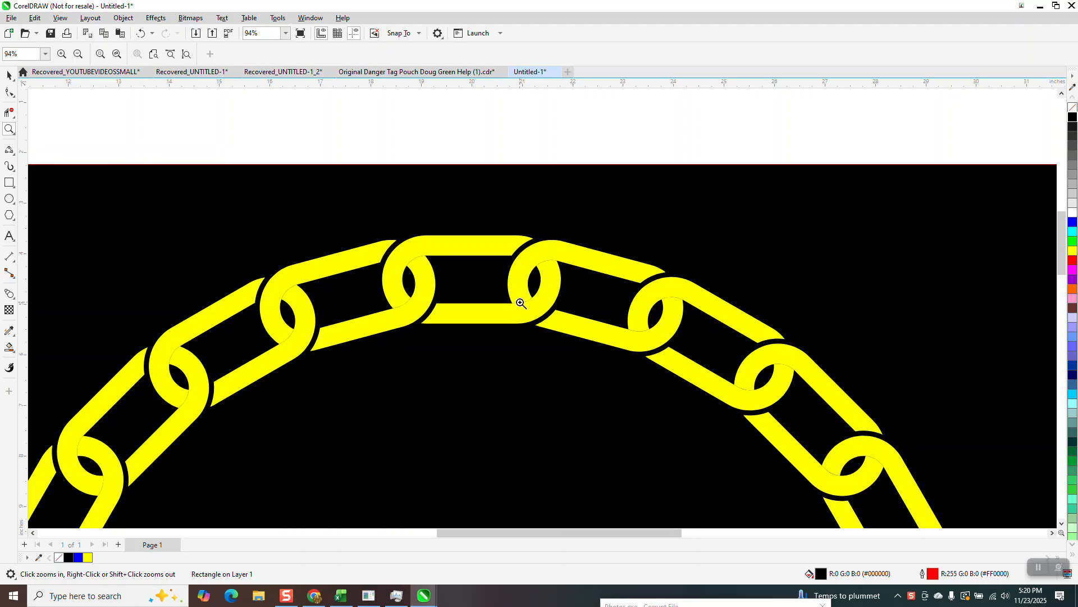
- Try filling the lower and upper sections of the middle sample link black with Smart Fill, and undo both fills
scroll(509, 262, "down", 4)
left_click_drag(439, 163, 623, 243)
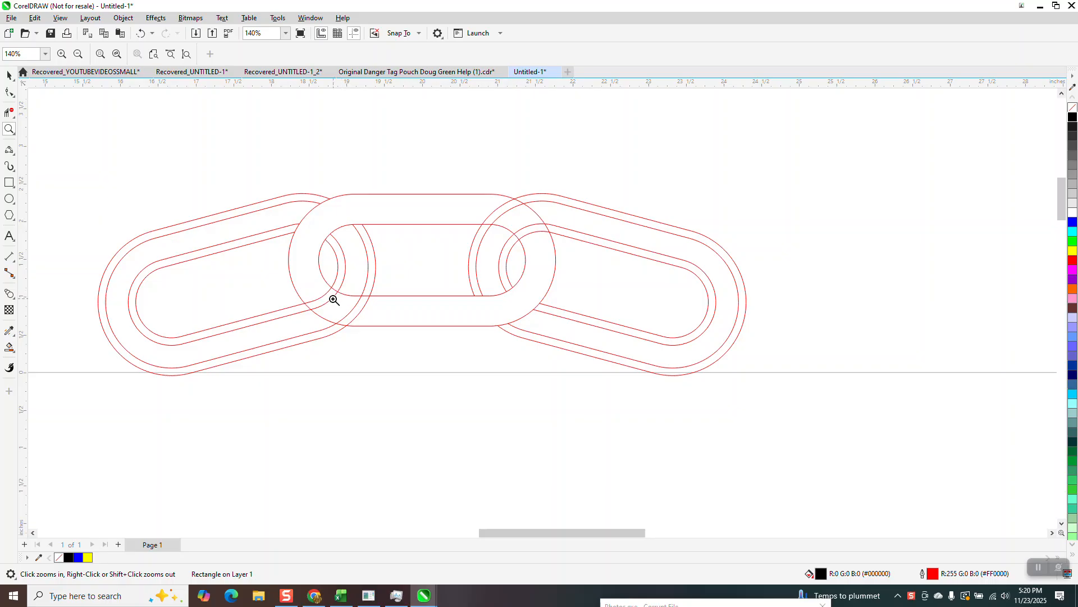
scroll(362, 296, "down", 1)
scroll(362, 296, "down", 2)
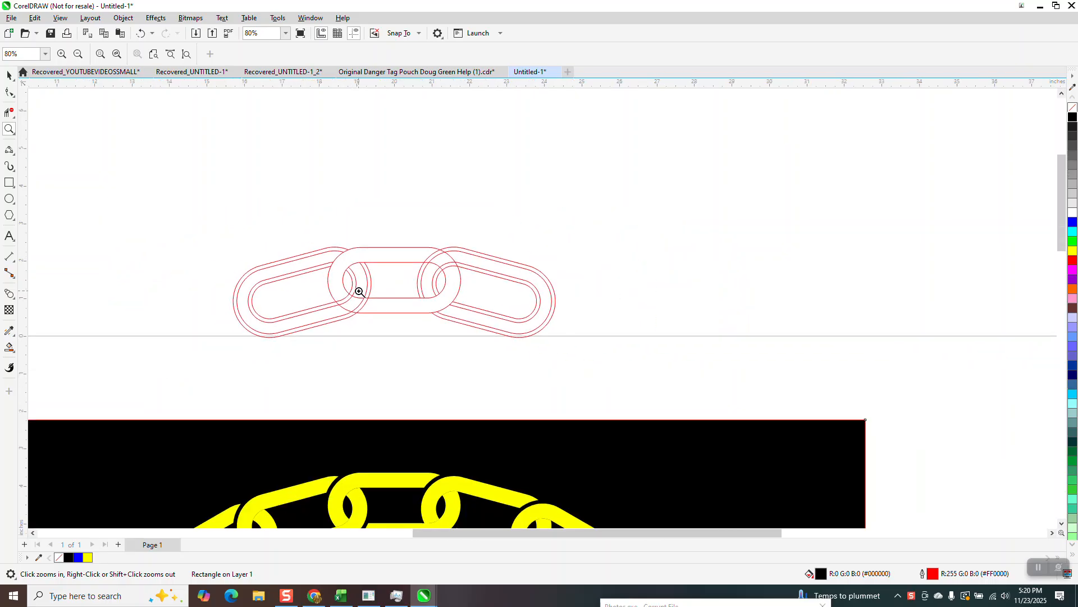
left_click(8, 346)
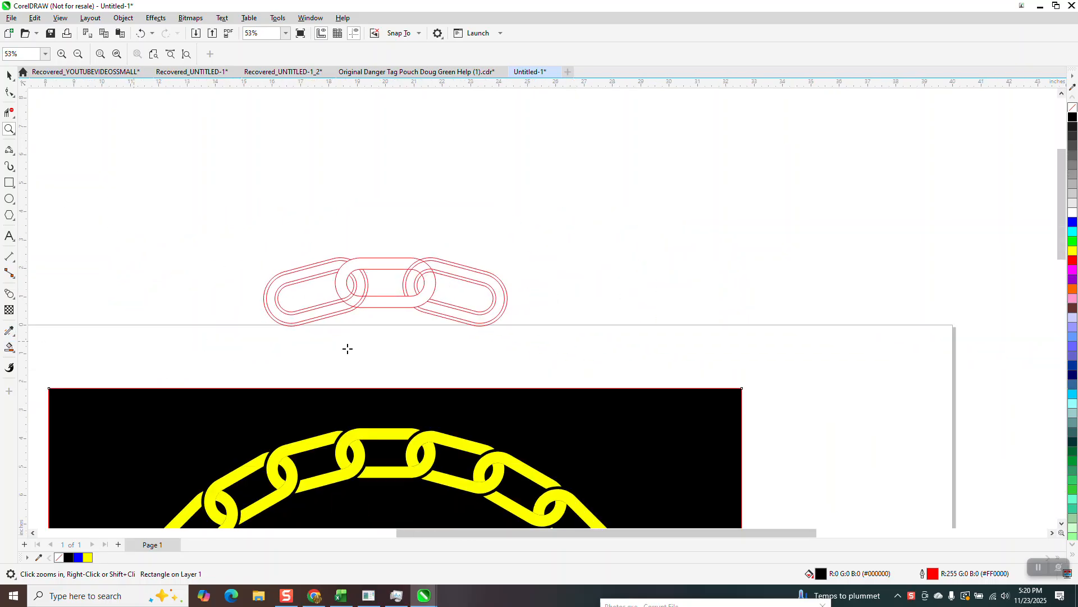
left_click(391, 302)
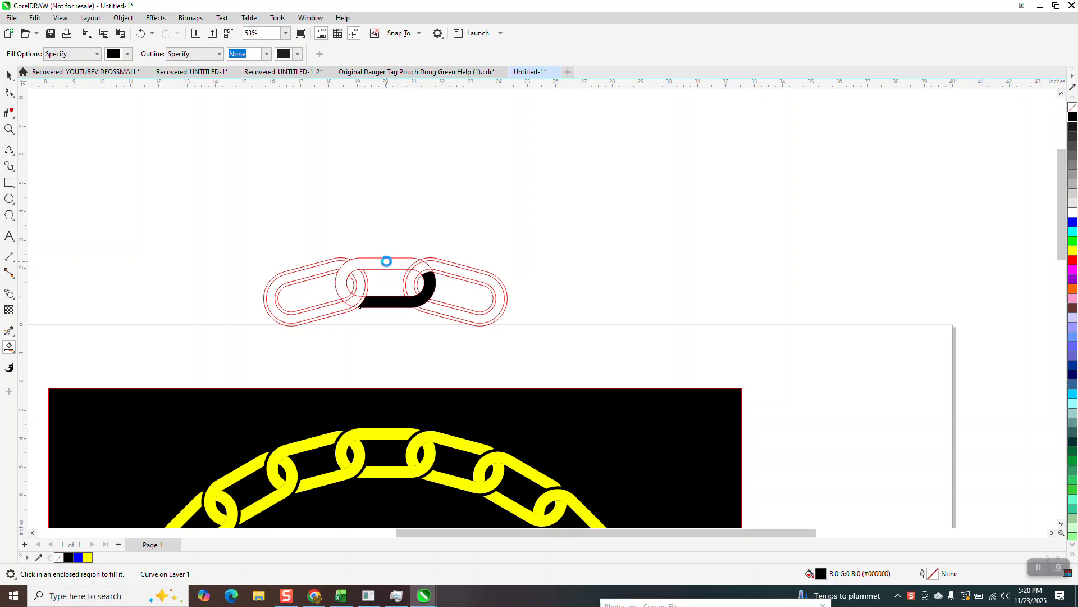
left_click(387, 263)
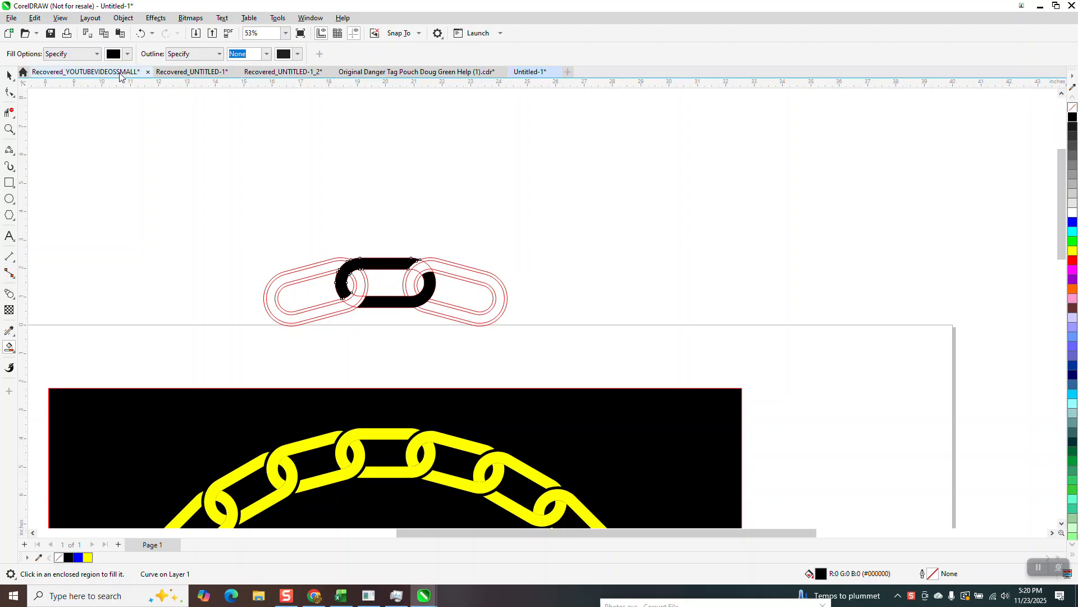
left_click(141, 33)
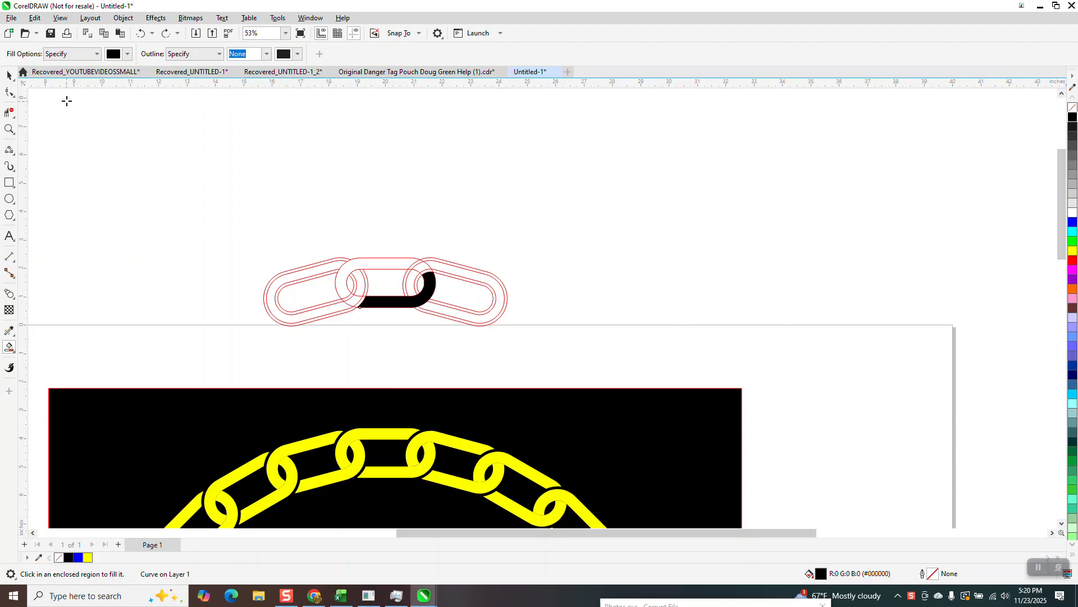
left_click(141, 33)
- Move the black square with the yellow chain ring off the page into the empty area to its right
scroll(491, 180, "down", 2)
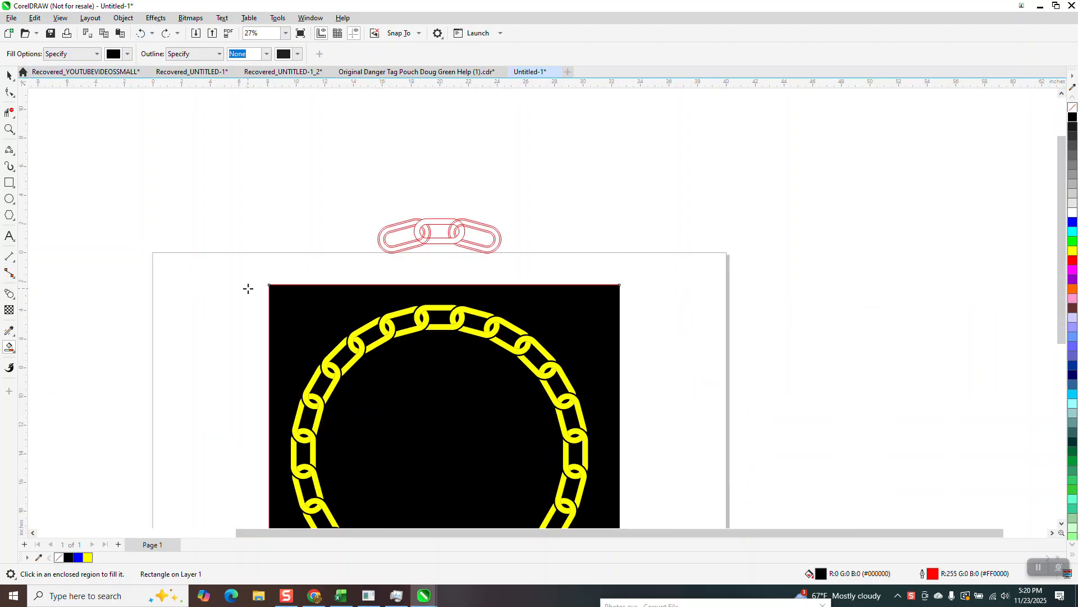
left_click(9, 75)
scroll(344, 260, "down", 1)
left_click_drag(261, 269, 603, 493)
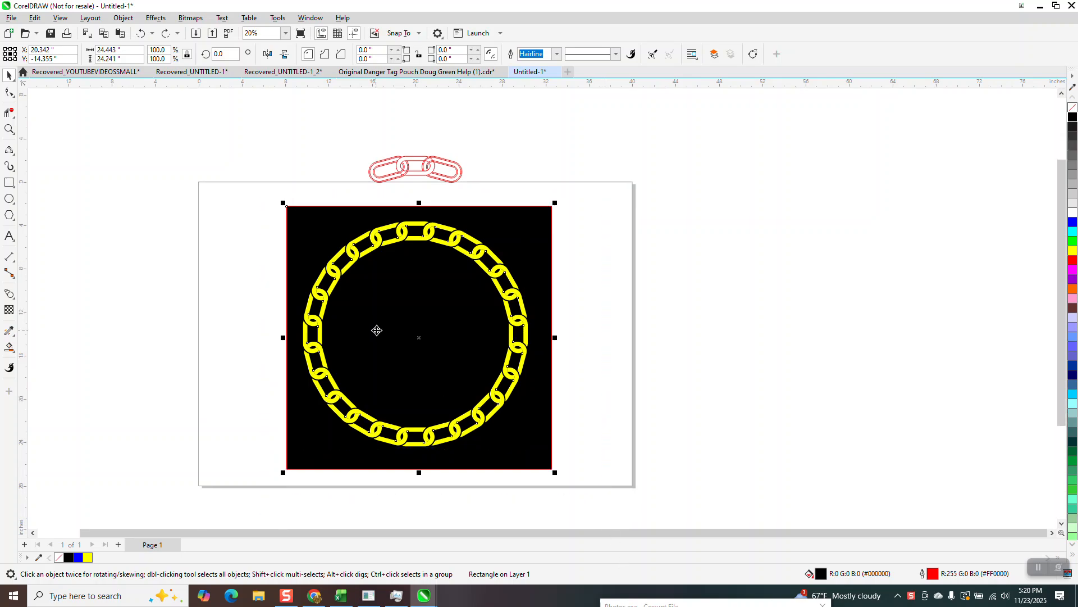
left_click_drag(421, 337, 879, 337)
- Draw a circle centred on the page and enlarge it to about 19.7 inches in diameter
left_click(9, 199)
left_click_drag(509, 251, 355, 434)
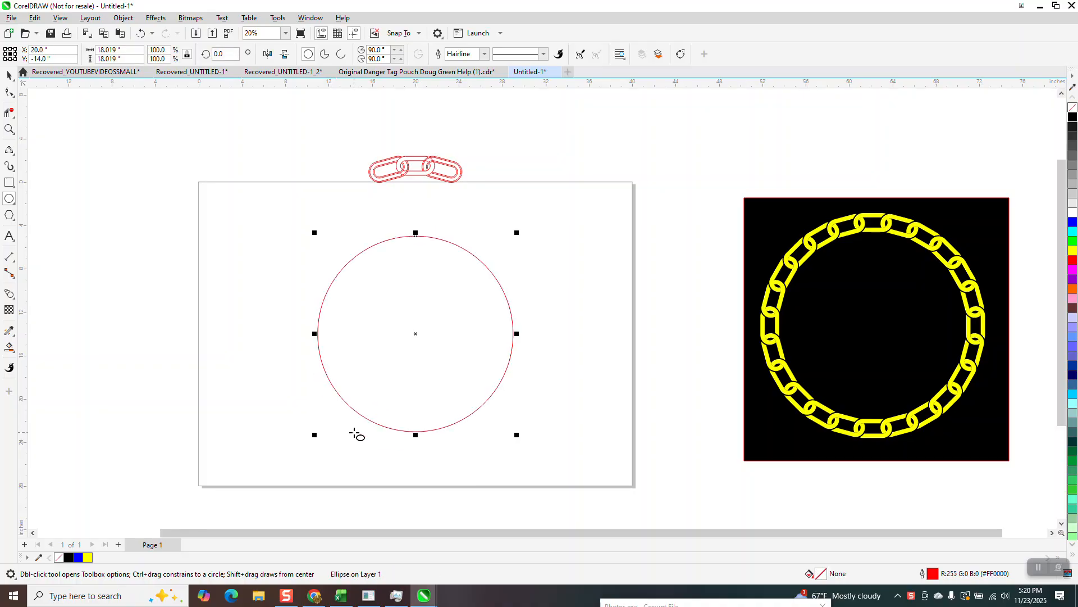
left_click_drag(517, 233, 538, 229)
- Draw a rectangle about 3.26 by 2.02 inches just above the circle's upper left
left_click(10, 183)
left_click_drag(322, 201, 358, 223)
- Try rounding the rectangle's corners with the Shape tool, and undo the rounding
left_click(10, 92)
left_click_drag(323, 204, 343, 202)
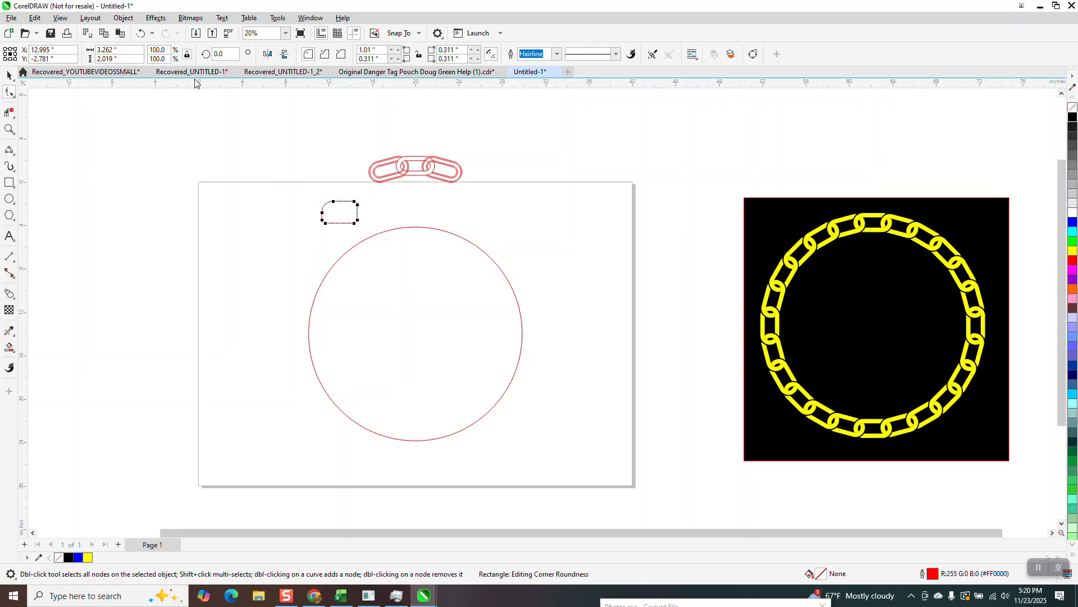
left_click(141, 34)
left_click_drag(322, 203, 365, 201)
left_click(10, 78)
left_click(140, 33)
- Resize the rectangle to about 1.28 inches high while keeping its width
left_click_drag(339, 198, 477, 295)
left_click(9, 129)
left_click(9, 77)
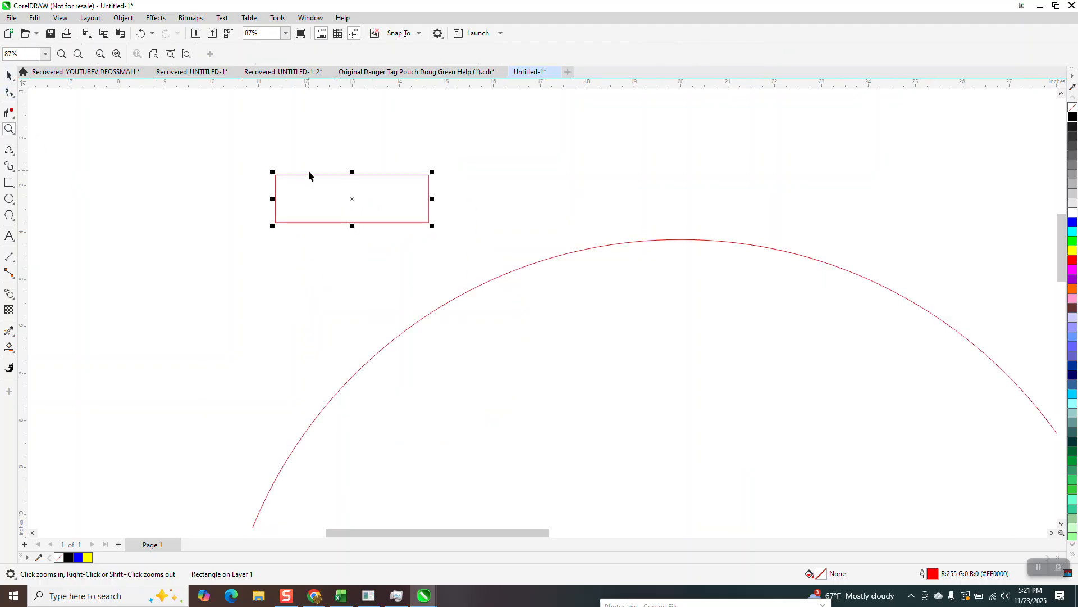
left_click_drag(354, 173, 356, 161)
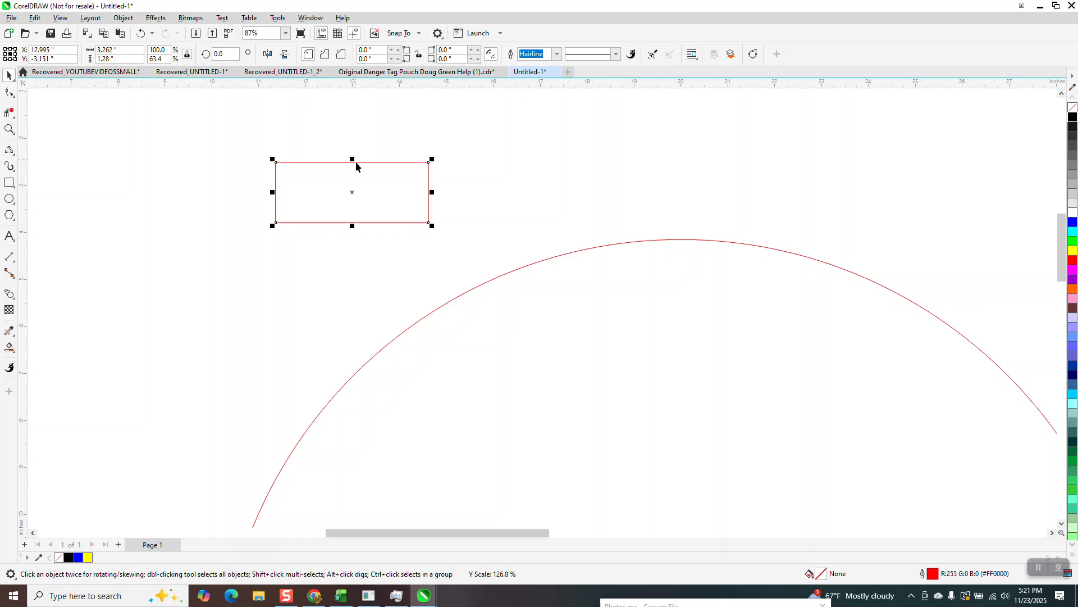
- Round all four corners of the rectangle to 0.64 inch so its ends become full semicircles
left_click(11, 93)
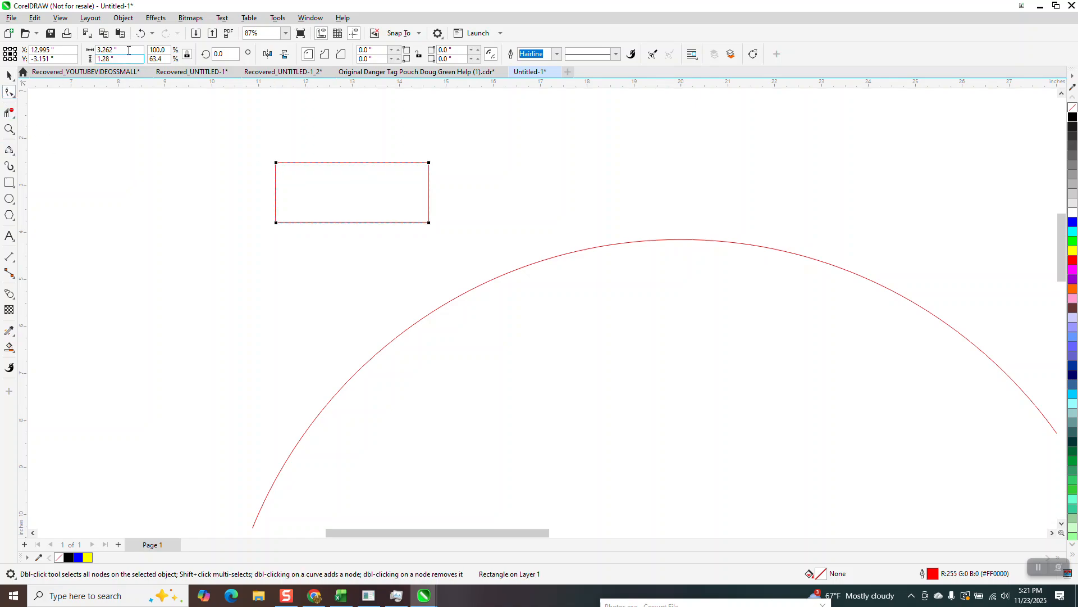
left_click_drag(277, 164, 432, 174)
left_click(9, 76)
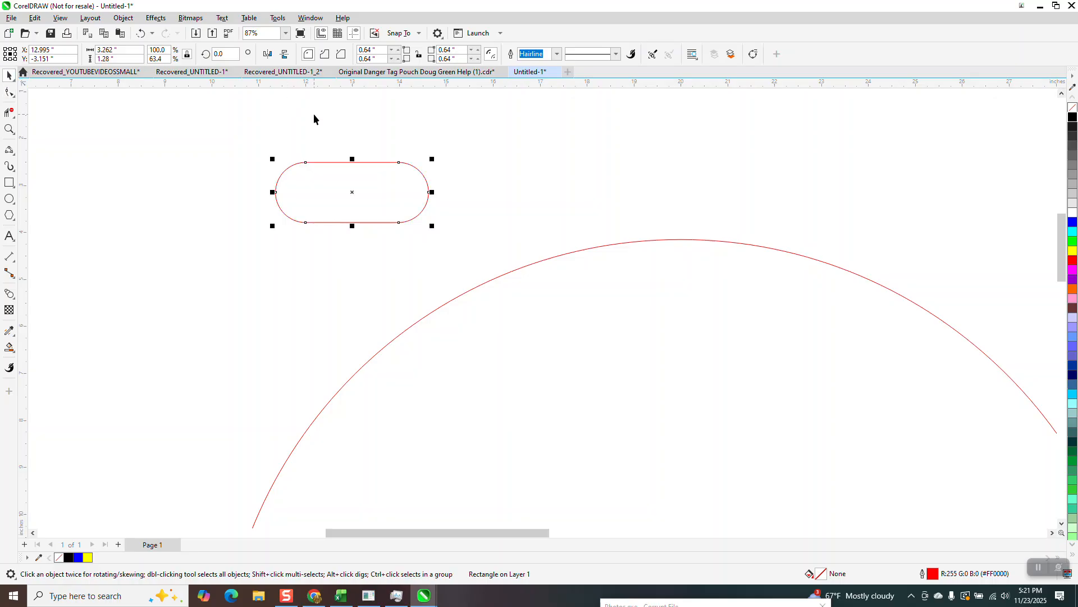
- Add a one-step inside contour to the rounded rectangle, trying a 0.2 inch offset and settling on 0.3 inch
left_click(156, 20)
left_click(188, 274)
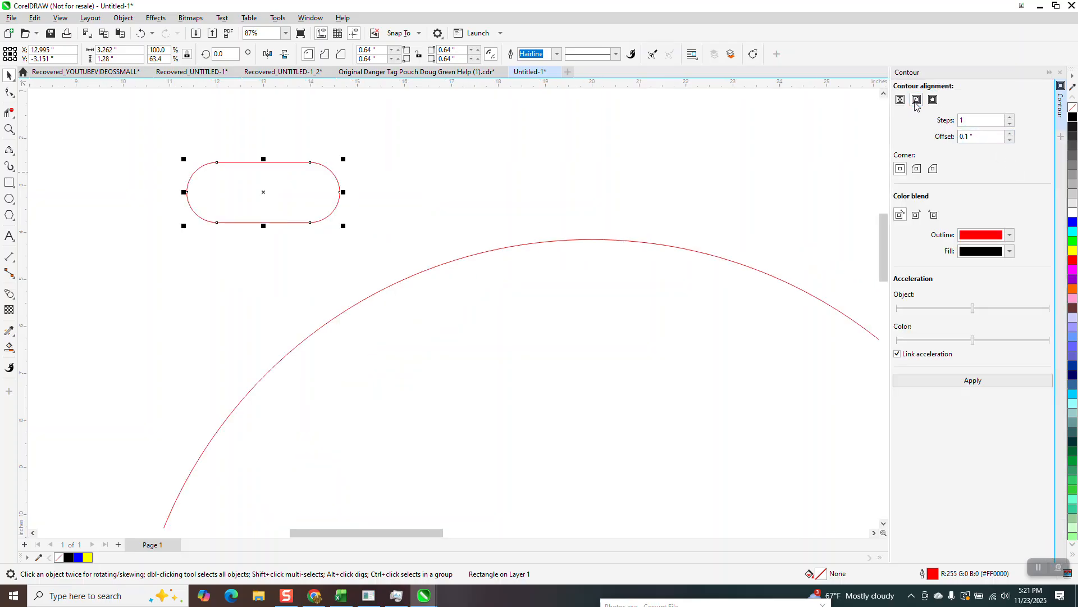
type(".2")
key("Return")
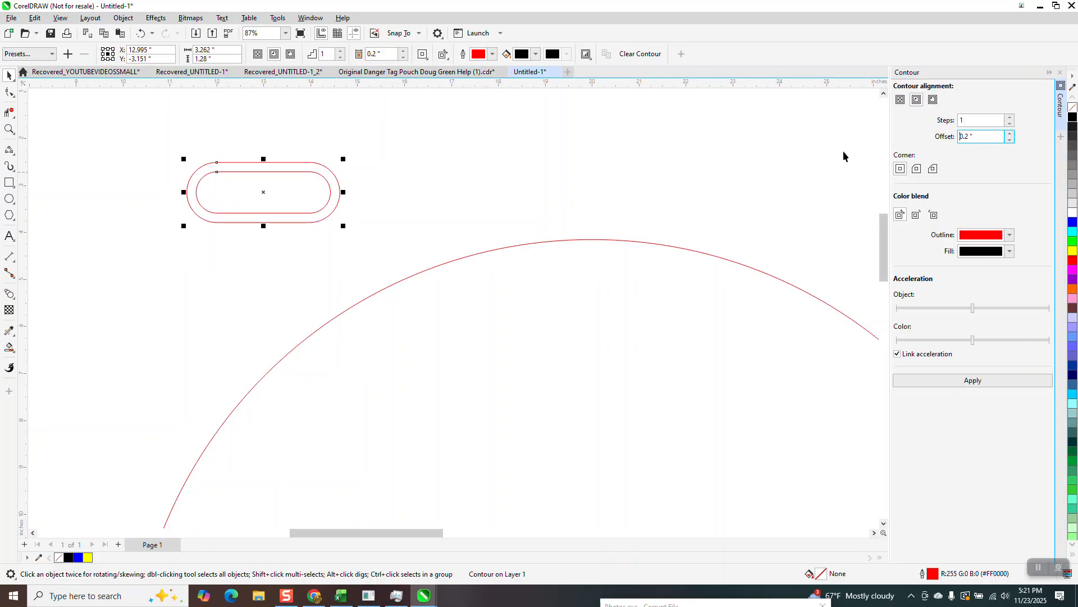
left_click(141, 34)
left_click_drag(979, 137, 918, 142)
type(".3")
key("Return")
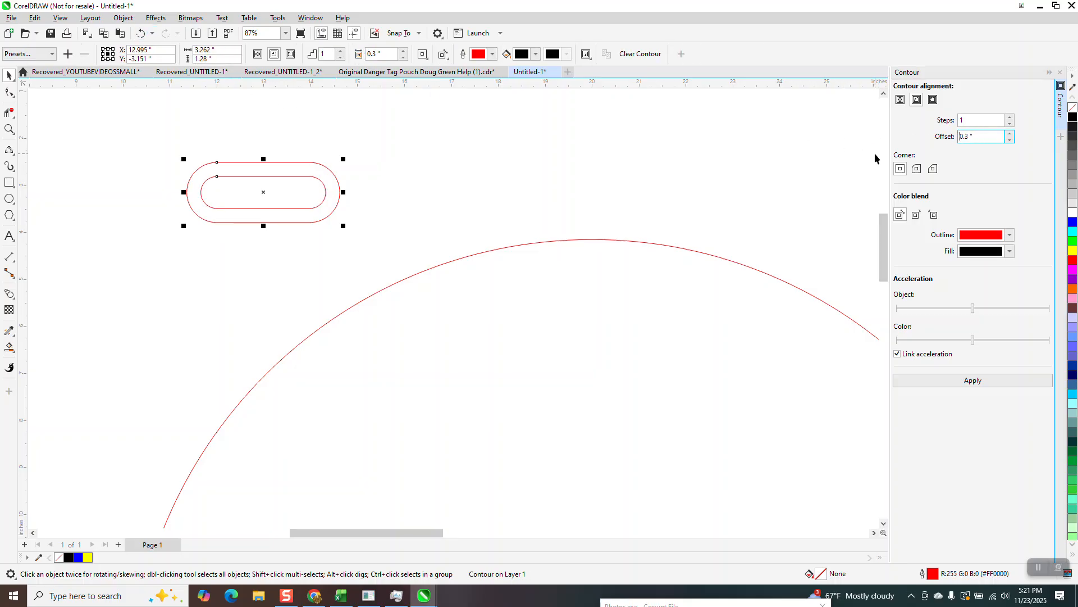
- Break the contour apart and centre both link outlines on the page
left_click(123, 17)
left_click(162, 278)
scroll(161, 284, "down", 5)
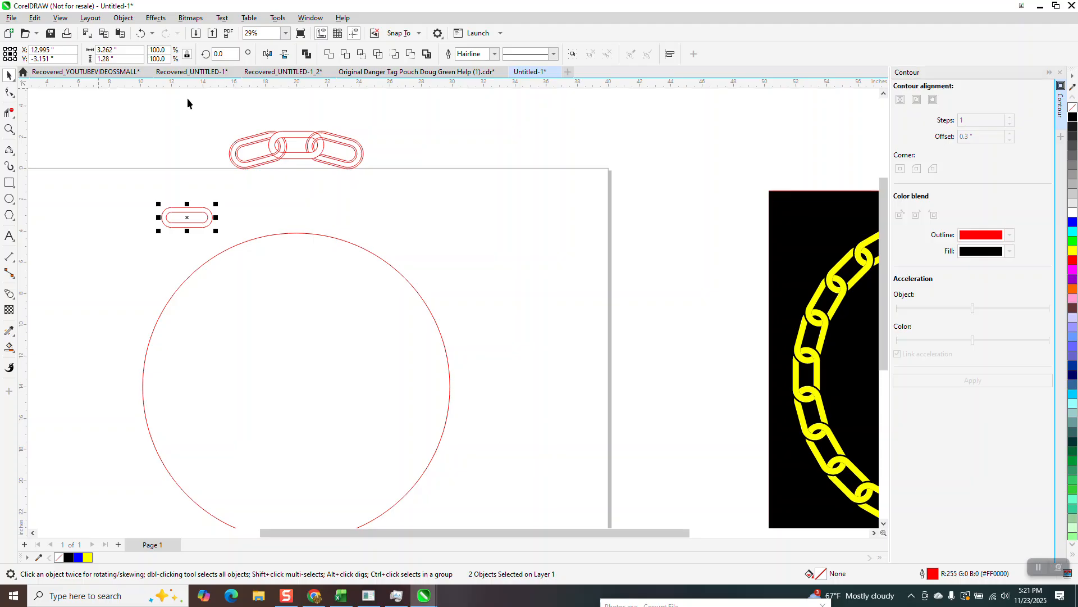
key("p")
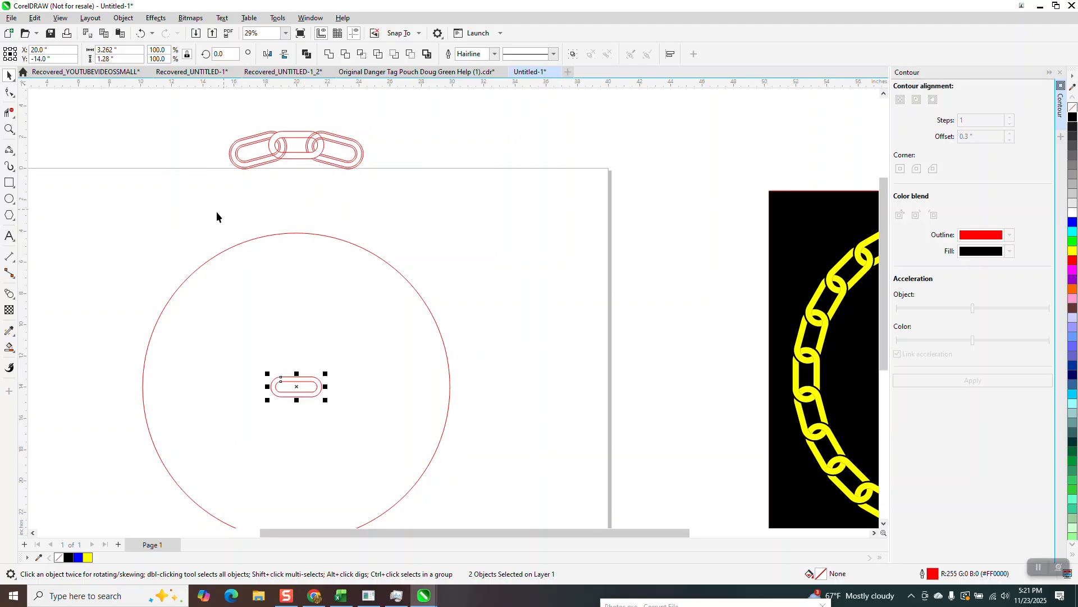
- Try aligning the two ungrouped link outlines with the top of the circle, and undo the alignment
scroll(121, 216, "down", 3)
left_click_drag(386, 472, 429, 470)
key("t")
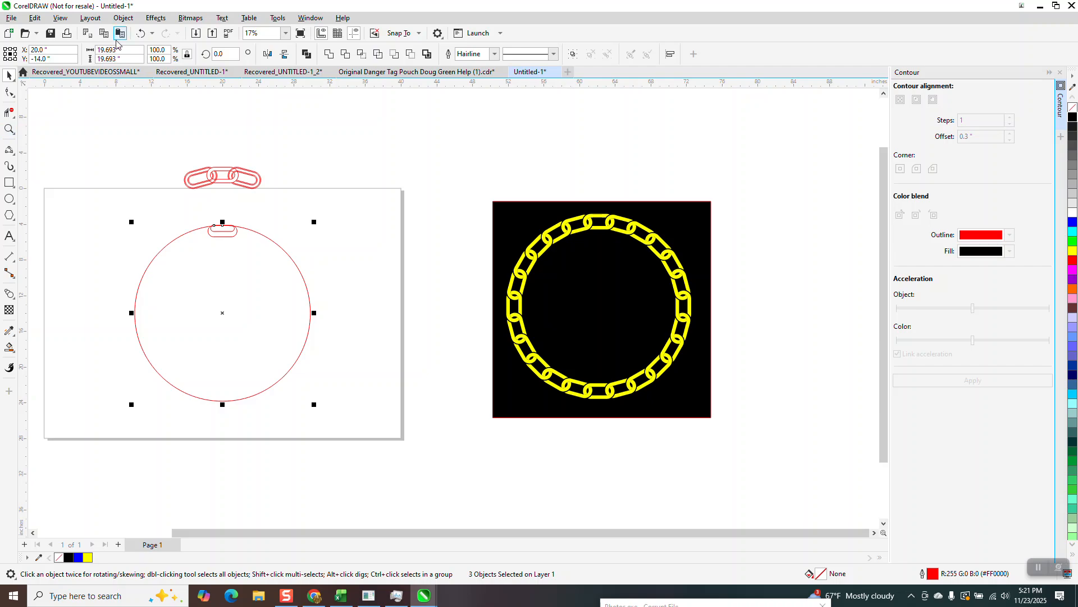
left_click(140, 34)
- Group the two link outlines and align the group with the top of the circle
left_click_drag(101, 251, 292, 366)
key("ctrl+g")
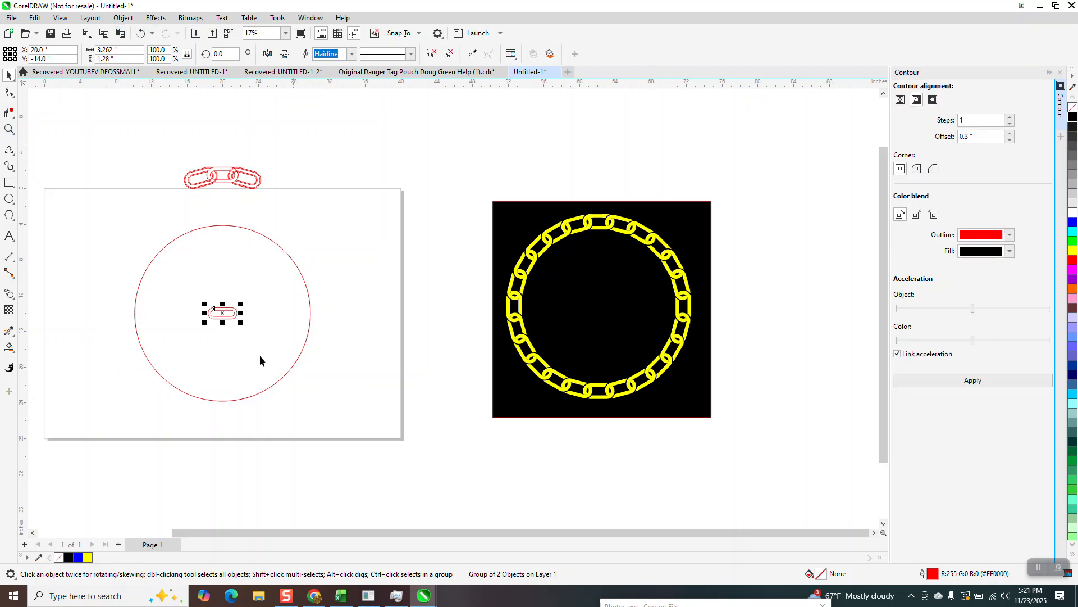
left_click_drag(396, 417, 392, 411)
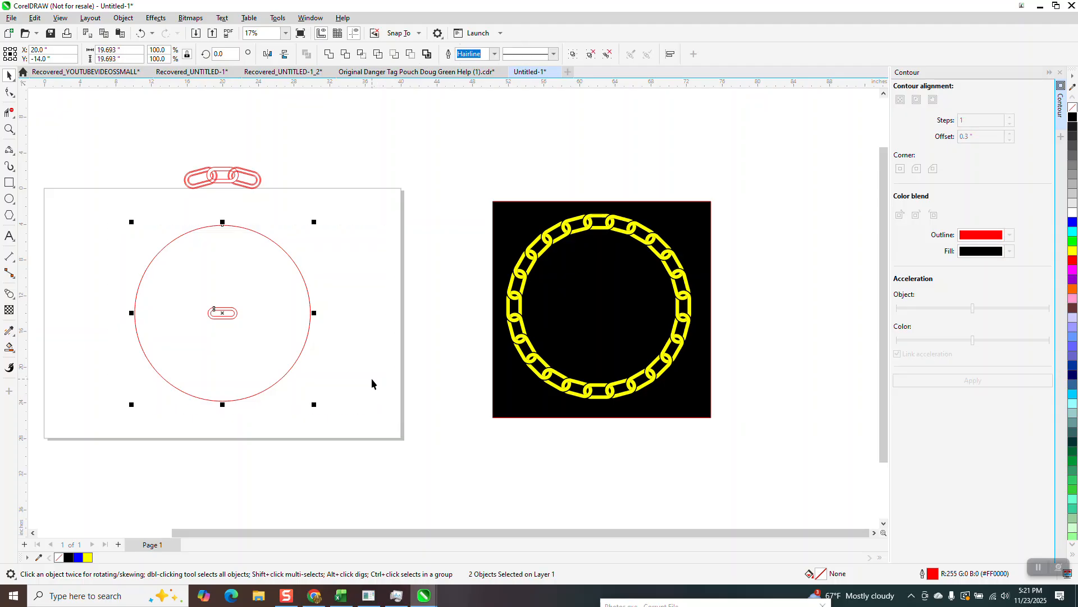
key("t")
- Move the grouped link straight up so its centre sits on the circle's top edge
left_click(9, 128)
left_click_drag(195, 197, 309, 276)
left_click(9, 92)
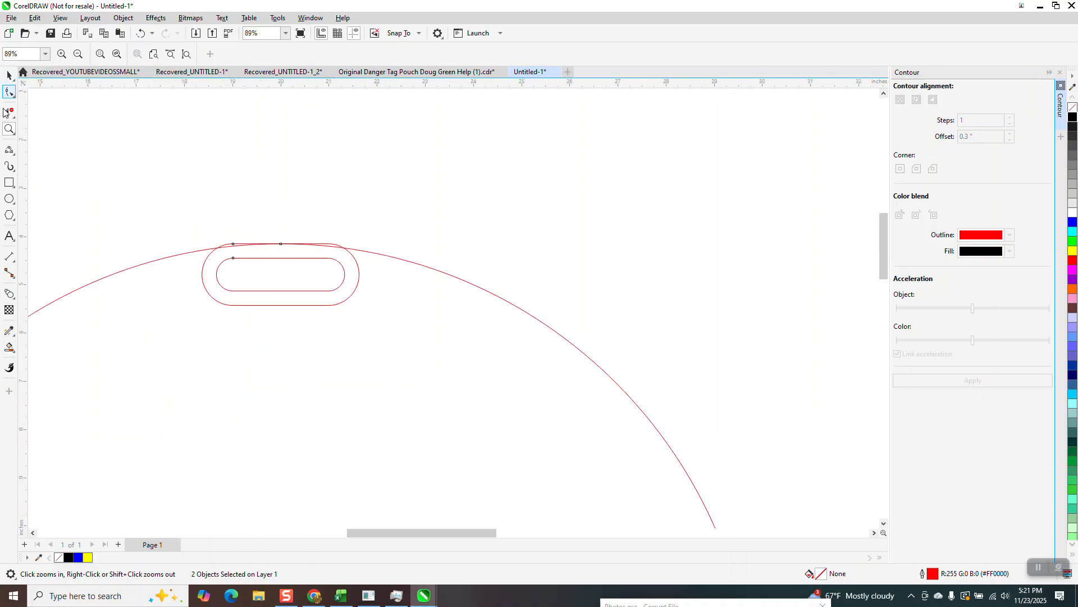
left_click(9, 75)
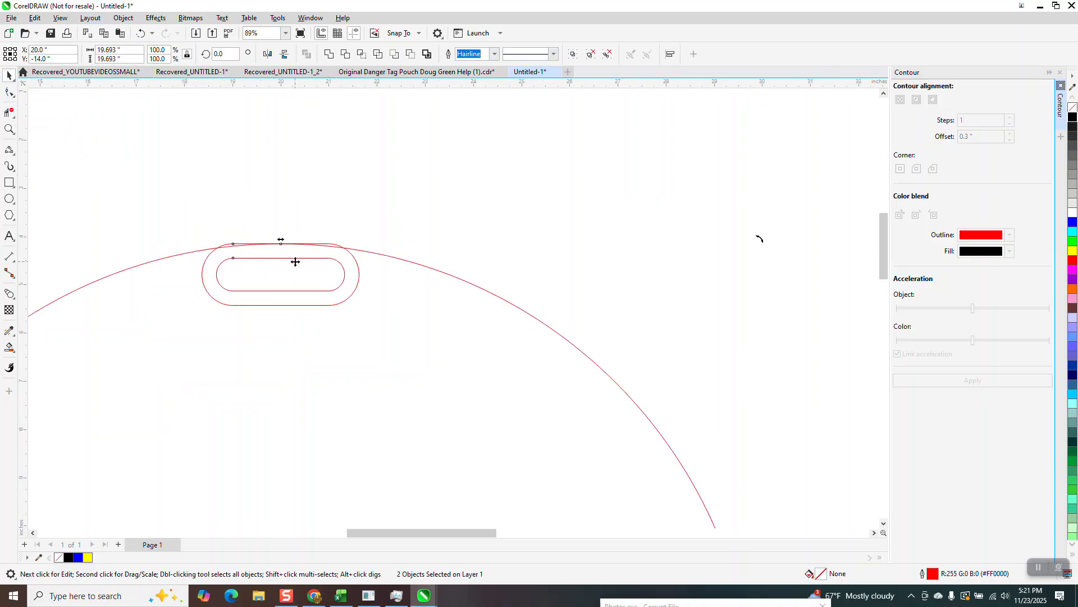
left_click_drag(242, 346, 242, 346)
left_click_drag(403, 214, 151, 341)
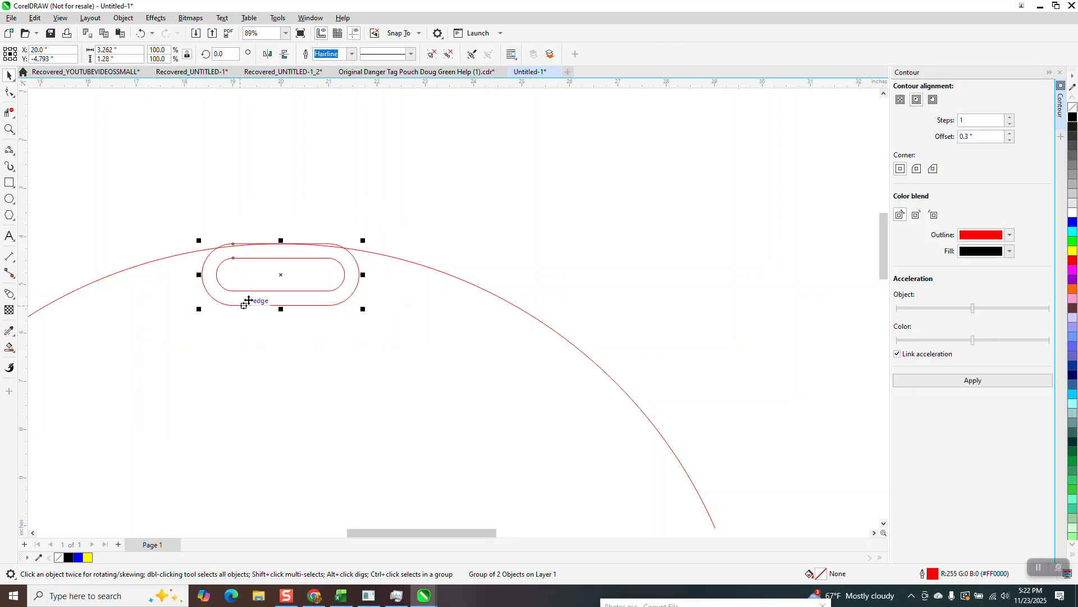
left_click(276, 276, "ctrl")
left_click(280, 275)
left_click(289, 222)
left_click(289, 259)
left_click_drag(285, 275, 284, 248)
- Try making a copy of the link rotated 15 degrees around the circle's centre, and undo it
scroll(366, 253, "down", 4)
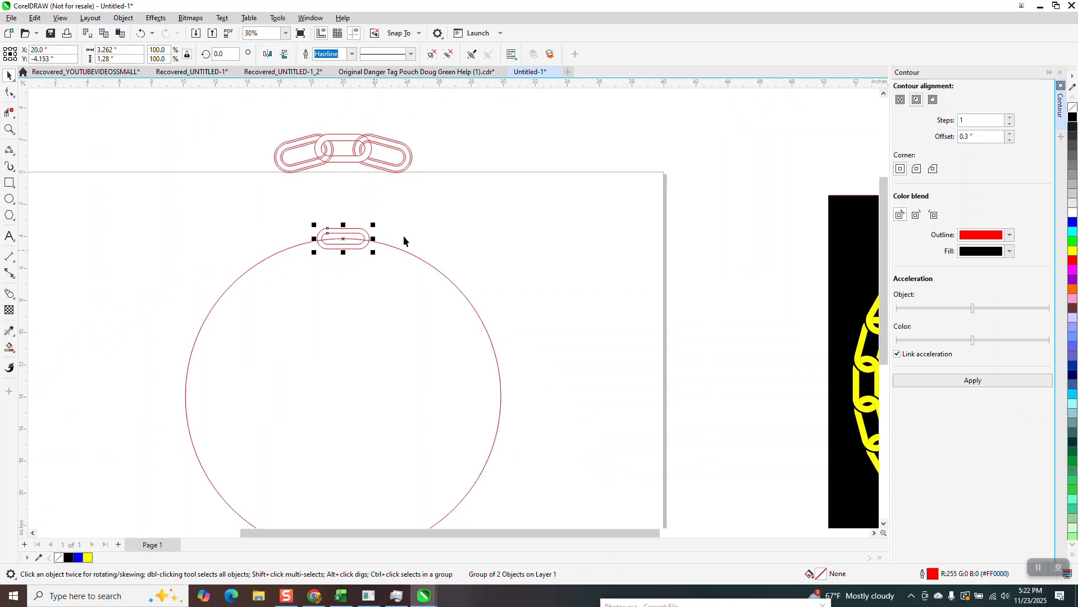
left_click(9, 129)
left_click_drag(257, 194, 434, 288)
left_click(9, 75)
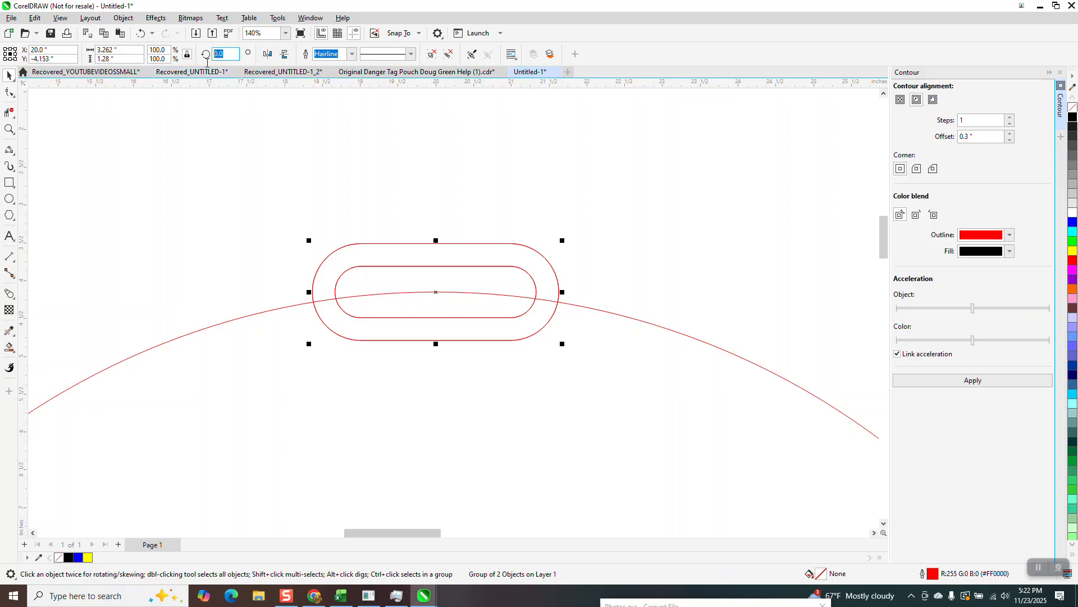
type("15")
key("Return")
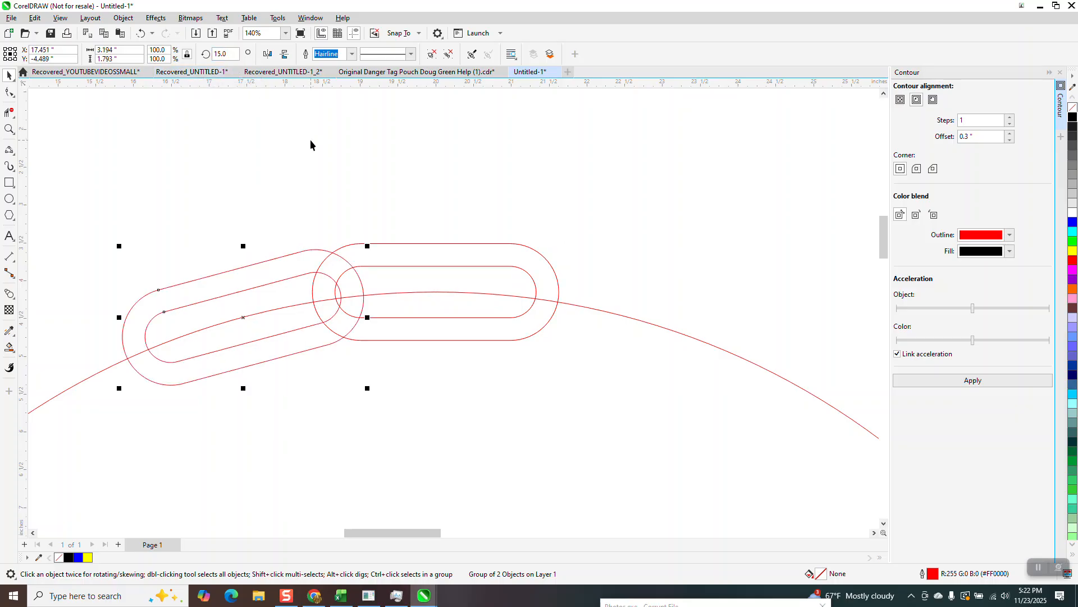
key("ctrl+z")
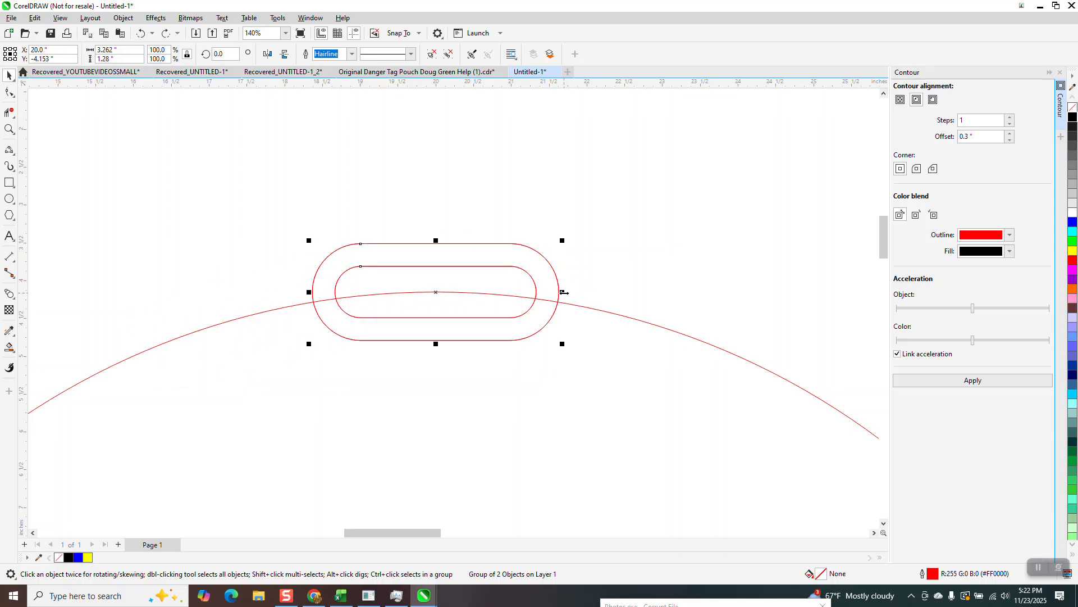
- Replace the link with a copy stretched to about 3.59 inches wide, deleting the original
left_click_drag(568, 292, 587, 292)
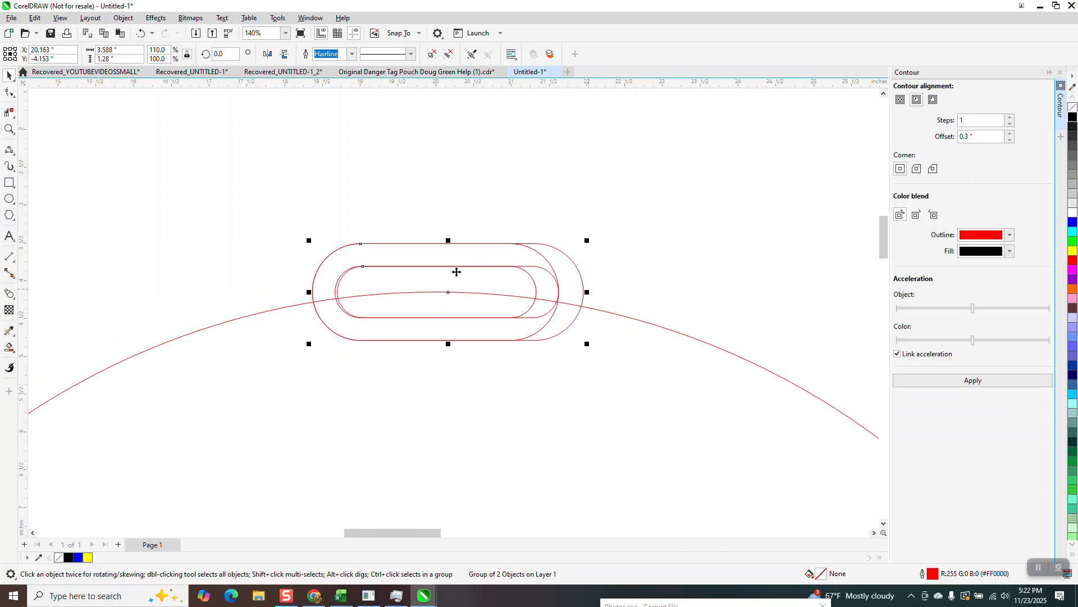
left_click_drag(451, 291, 446, 176)
left_click(460, 247)
key("Delete")
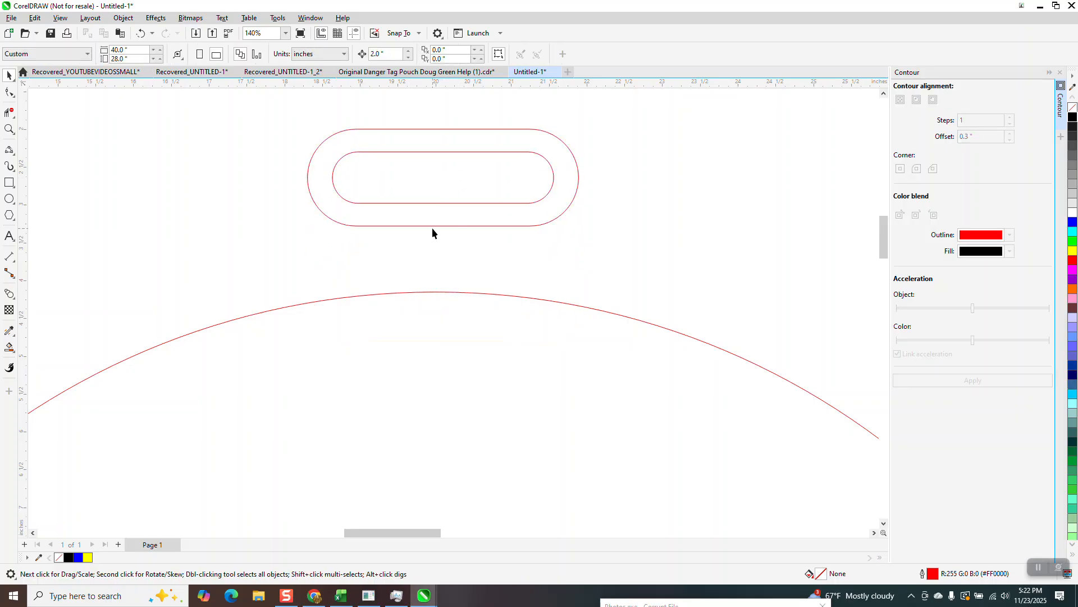
- Position the stretched link horizontally centred on the page with its midpoint on the circle's top edge
left_click(436, 203)
key("p")
scroll(432, 236, "down", 4)
left_click_drag(431, 440, 415, 238)
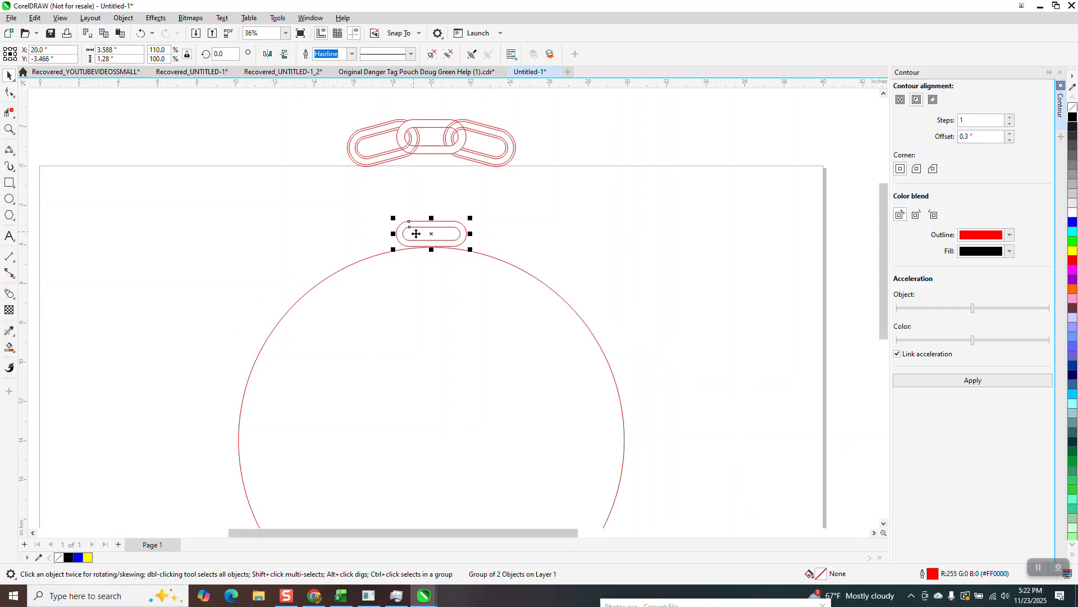
left_click(429, 235, "ctrl")
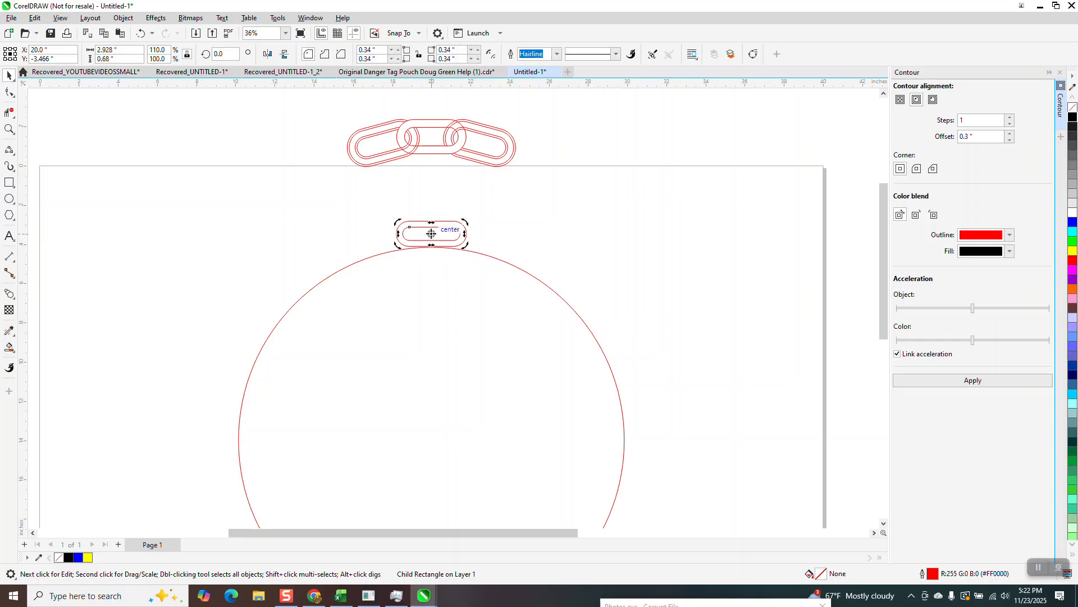
left_click(431, 235)
left_click(431, 235)
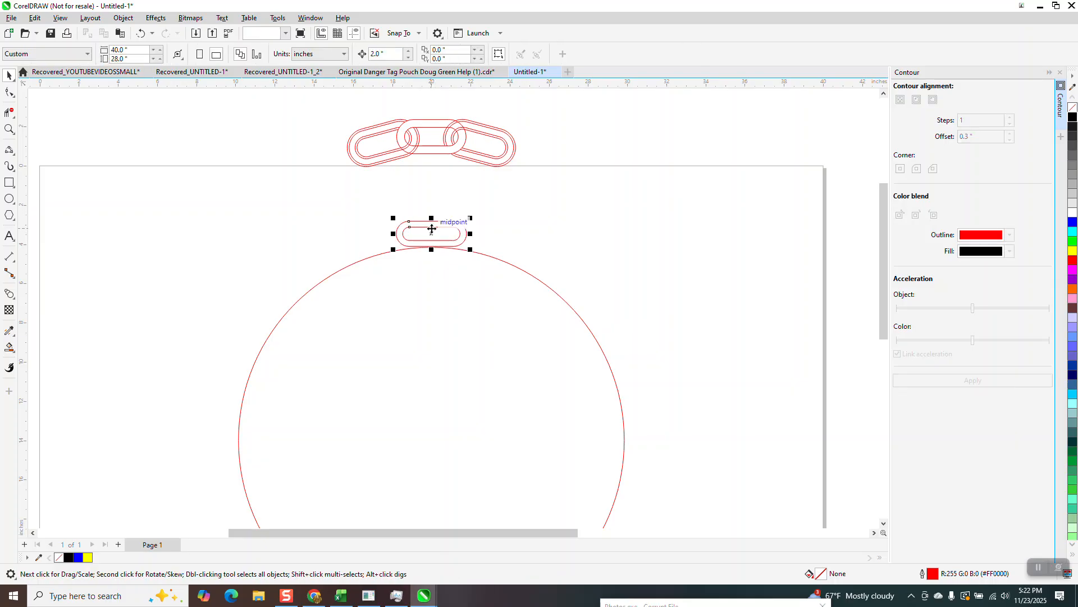
left_click_drag(431, 235, 433, 249)
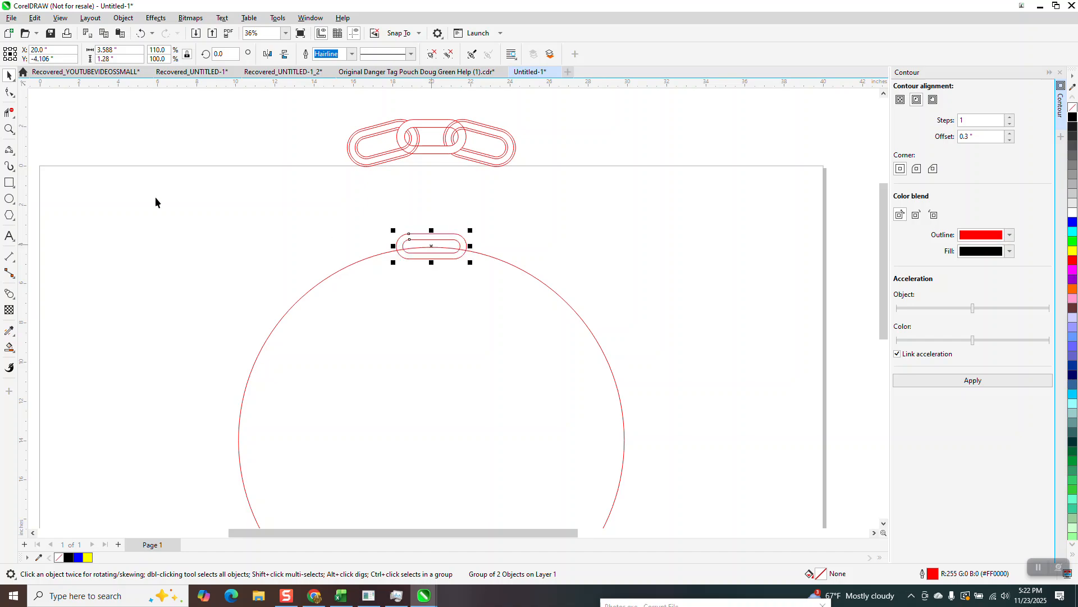
- Make a copy of the top link rotated 15 degrees around the circle's centre
left_click(9, 128)
left_click_drag(369, 216, 552, 302)
left_click(8, 75)
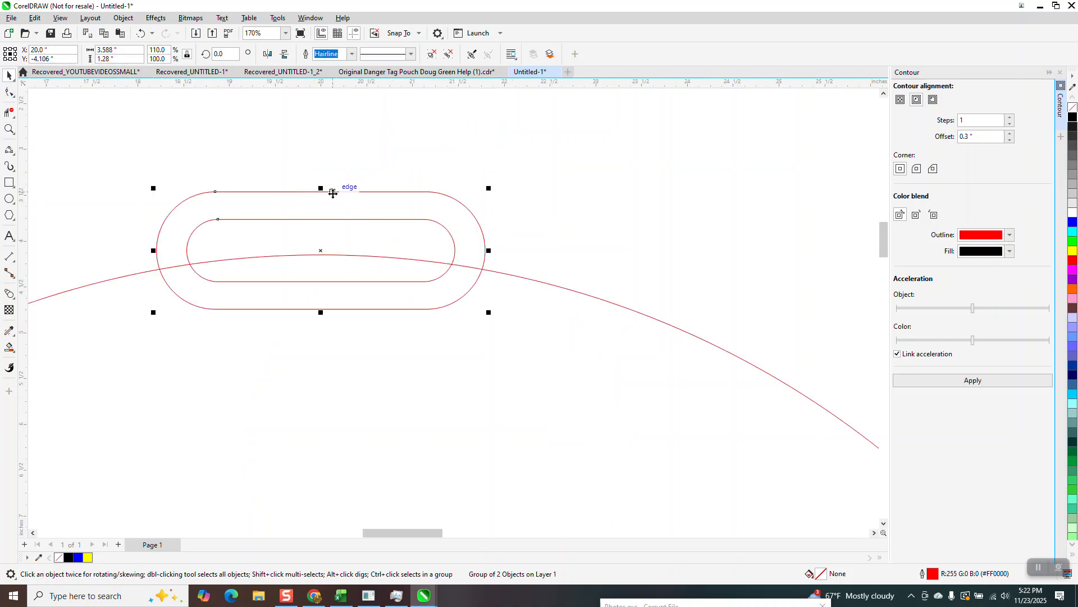
scroll(337, 191, "down", 2)
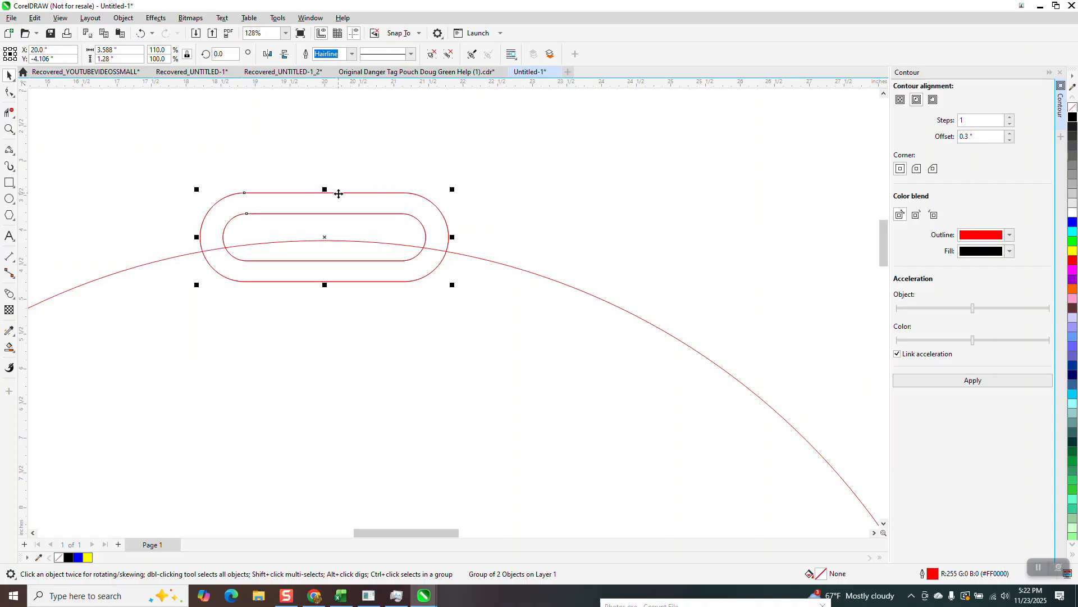
left_click(219, 54)
type("15")
key("Return")
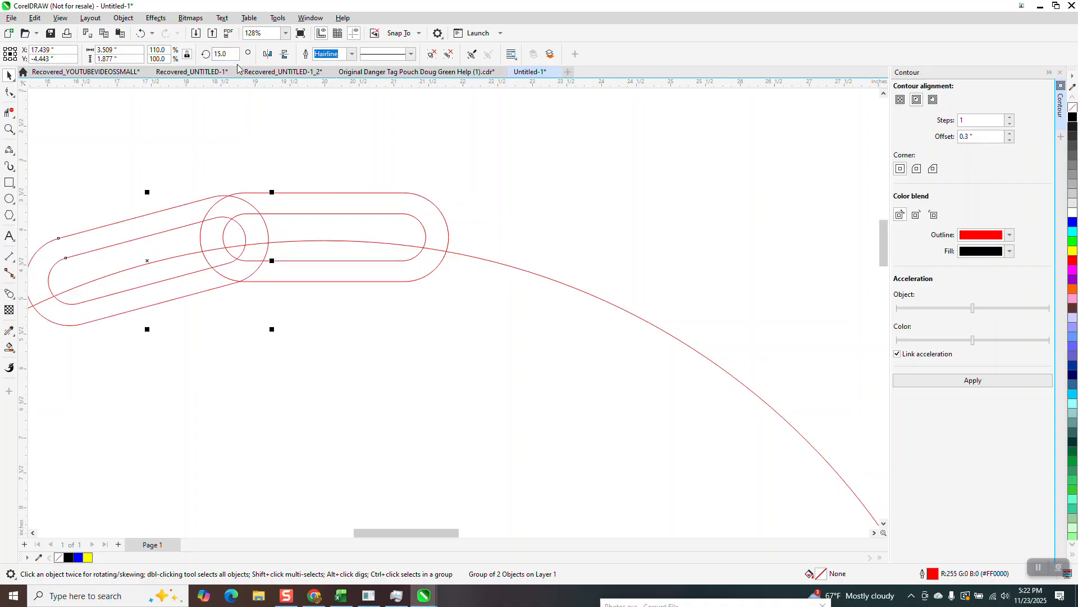
- Make another copy of the top link rotated -15 degrees around the circle's centre
scroll(366, 165, "down", 2)
left_click(370, 196)
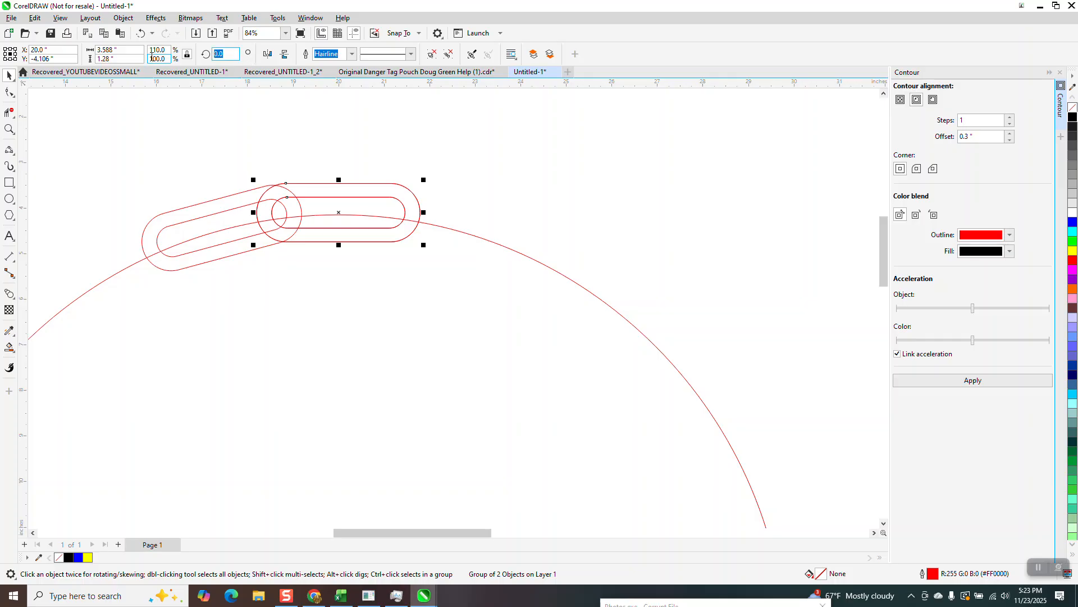
type("15")
key("Return")
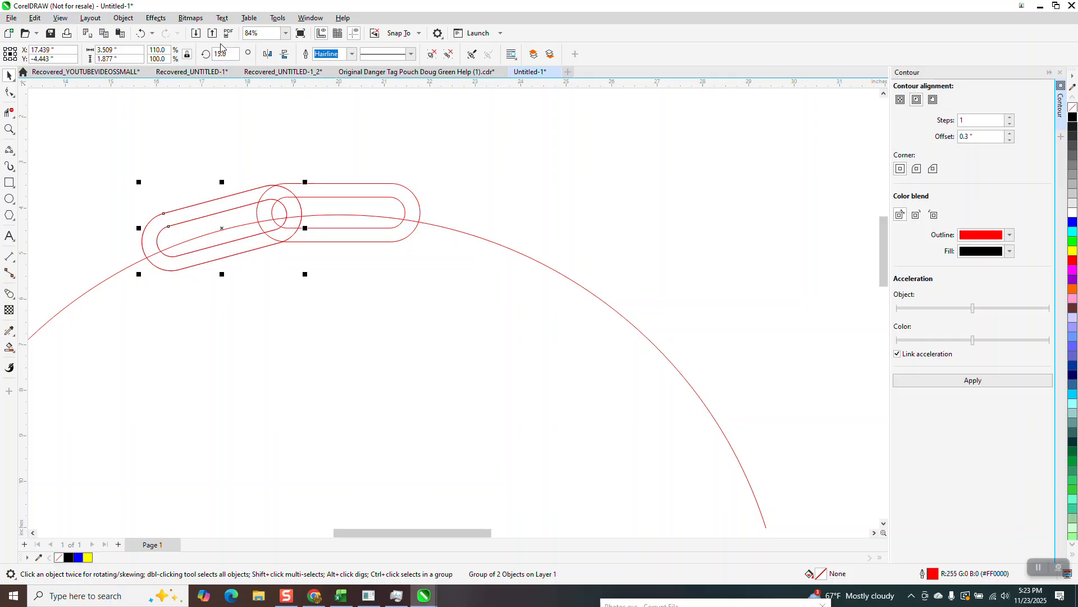
left_click_drag(232, 55, 129, 59)
type("-15")
key("Return")
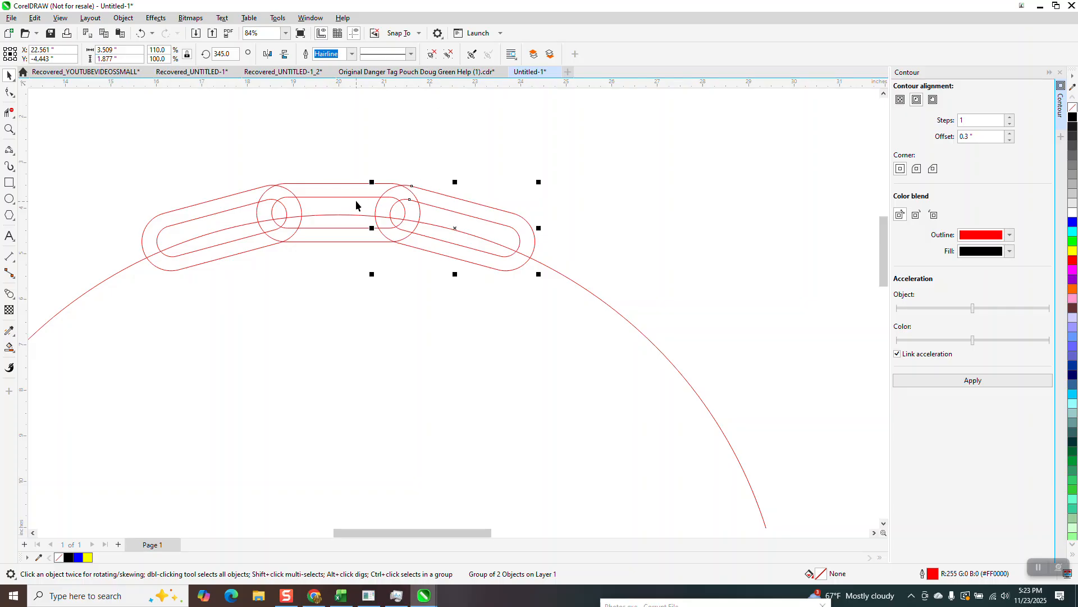
- Add a one-step outside contour with a 0.1 inch offset to each of the two rotated links
left_click(227, 213)
left_click(933, 100)
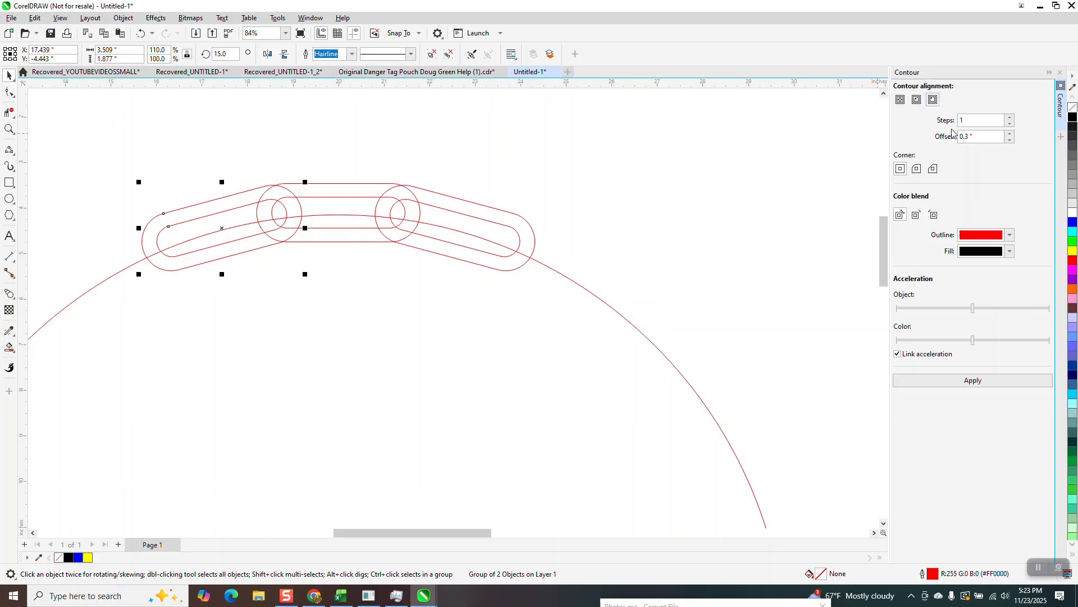
double_click(980, 139)
type(".1")
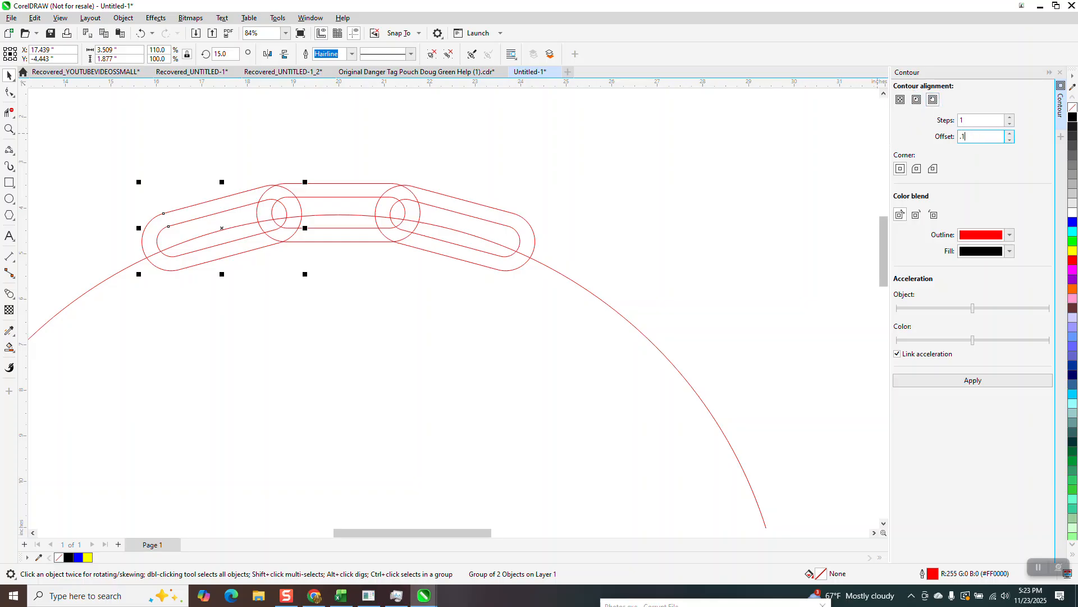
left_click(984, 380)
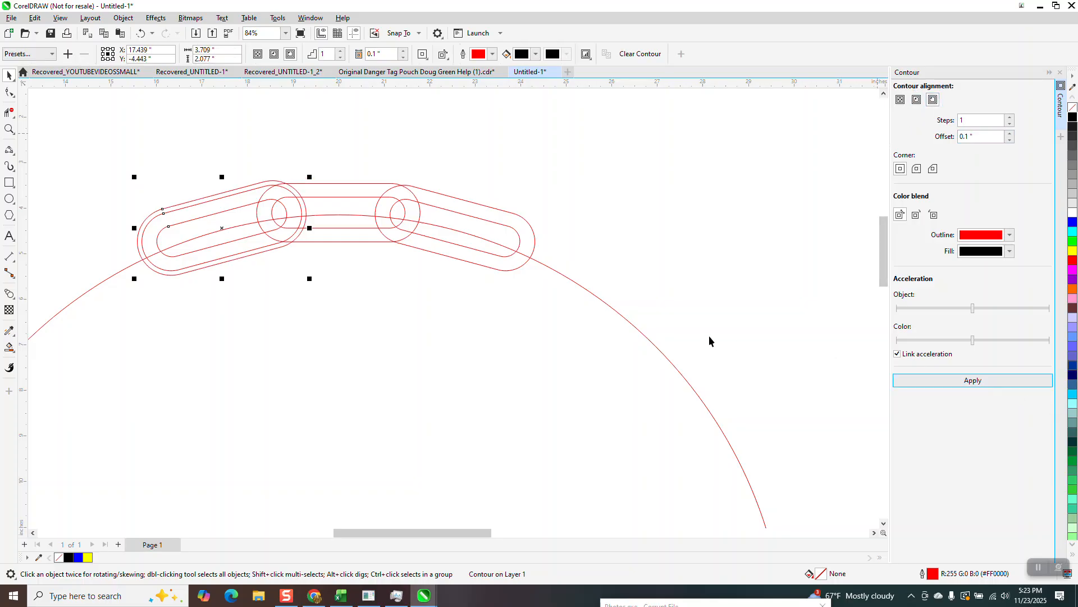
left_click(479, 217)
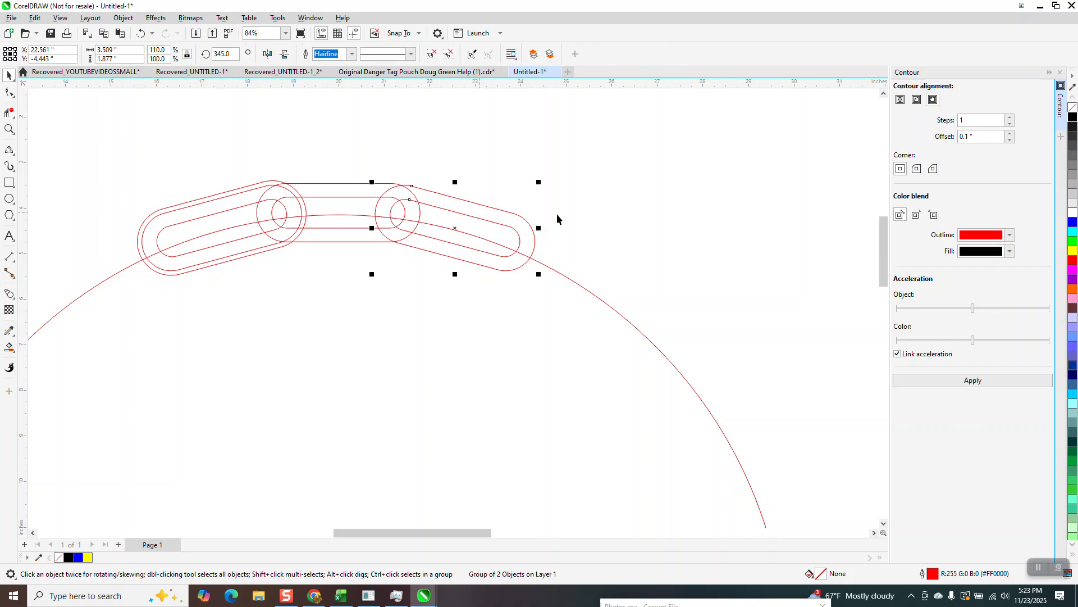
left_click(987, 382)
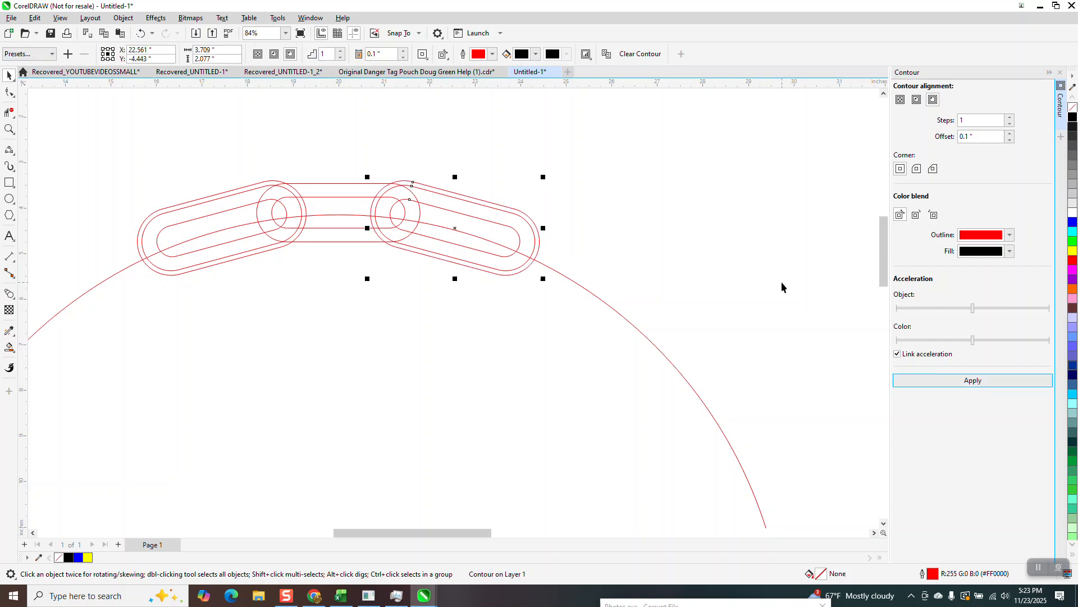
- Select all three links with their contours and break them apart
left_click(589, 250)
left_click_drag(92, 129, 541, 332)
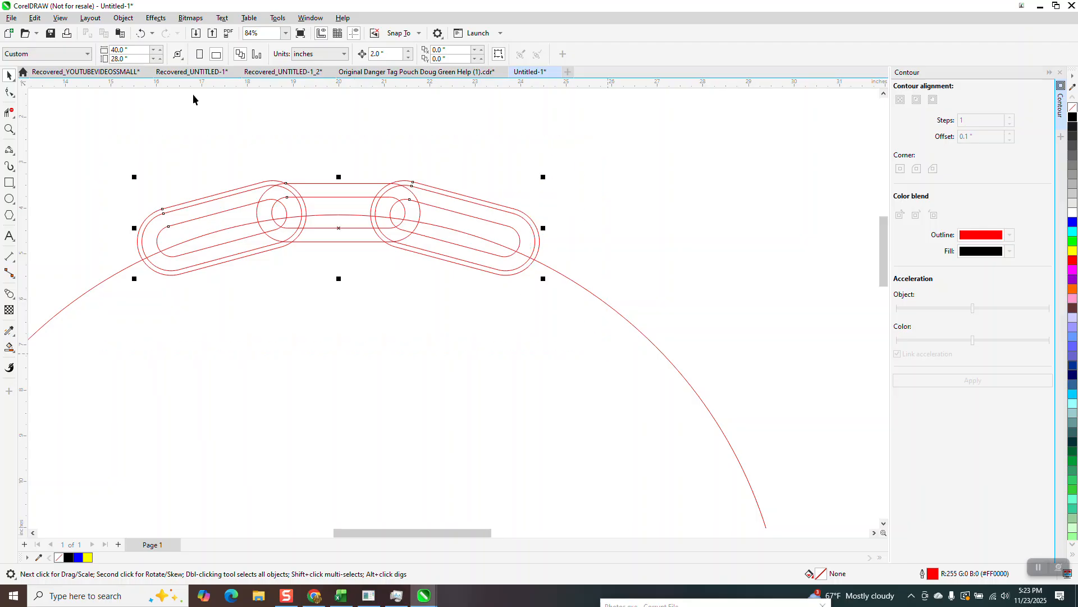
left_click(123, 17)
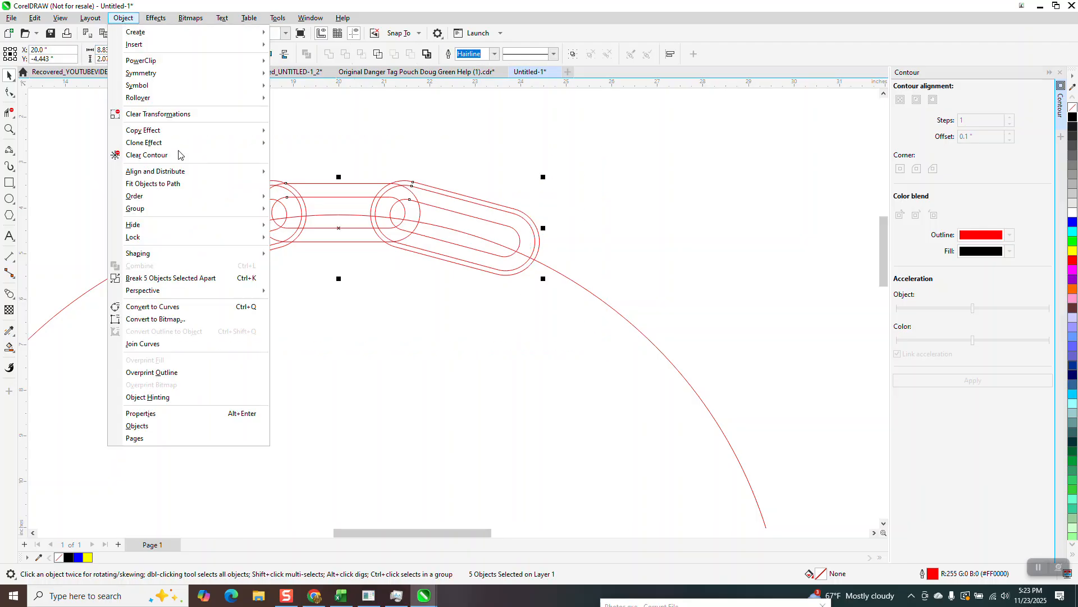
left_click(189, 278)
left_click(233, 209)
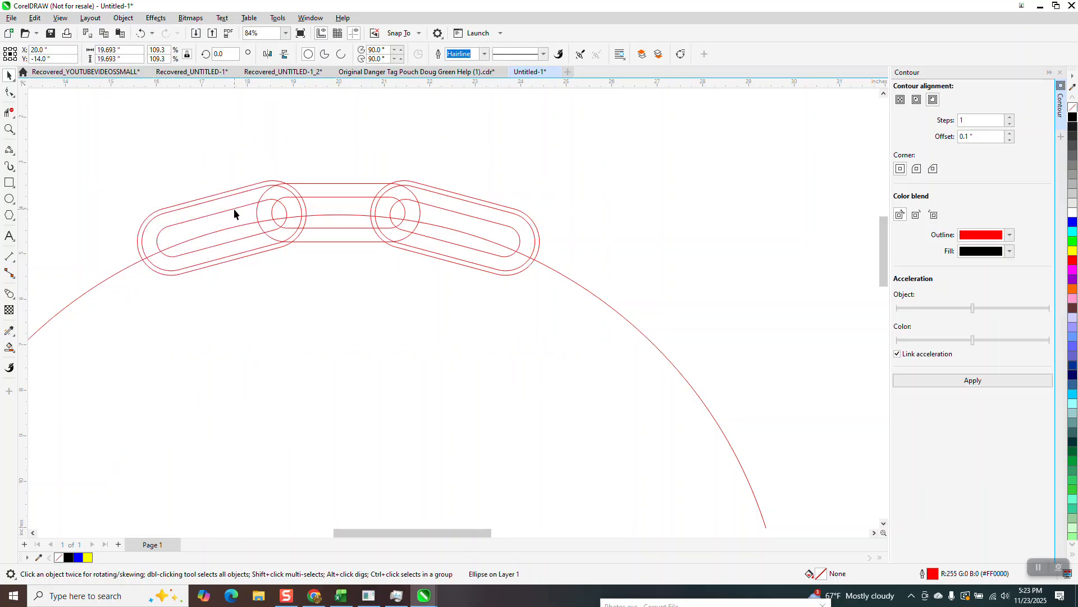
left_click(969, 384)
left_click(141, 33)
- Select the left rotated link with its outer contour and ungroup it
left_click(250, 206)
left_click_drag(84, 162, 315, 297)
left_click(118, 21)
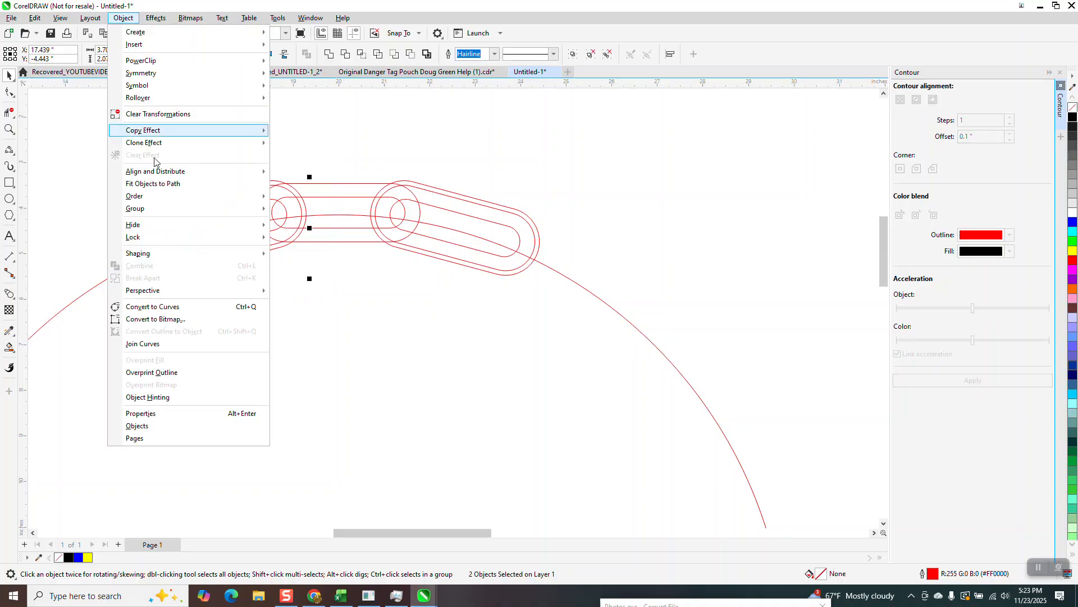
mouse_move(152, 207)
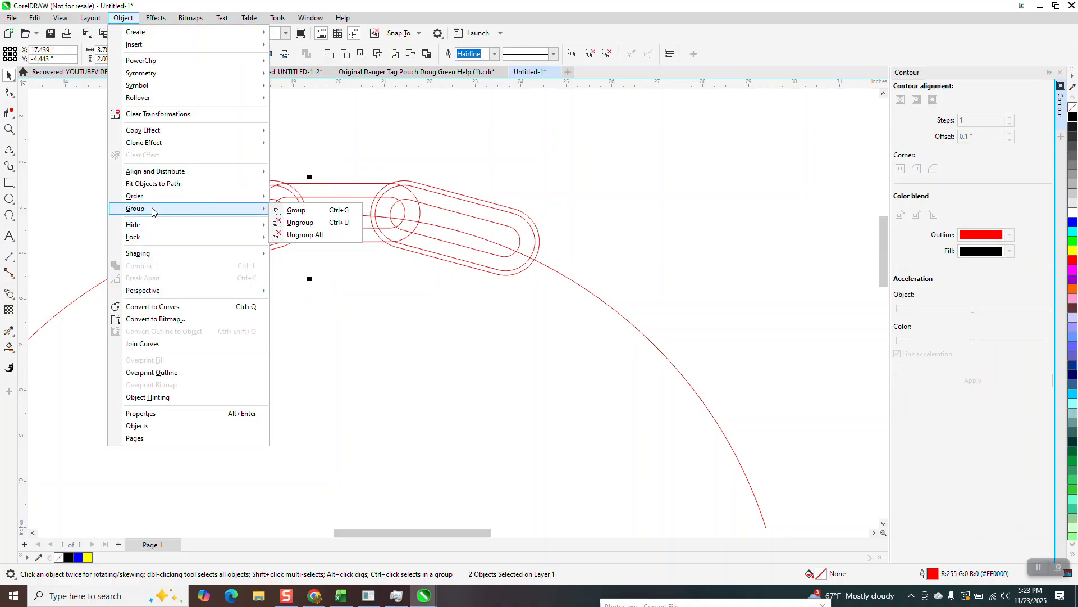
left_click(306, 229)
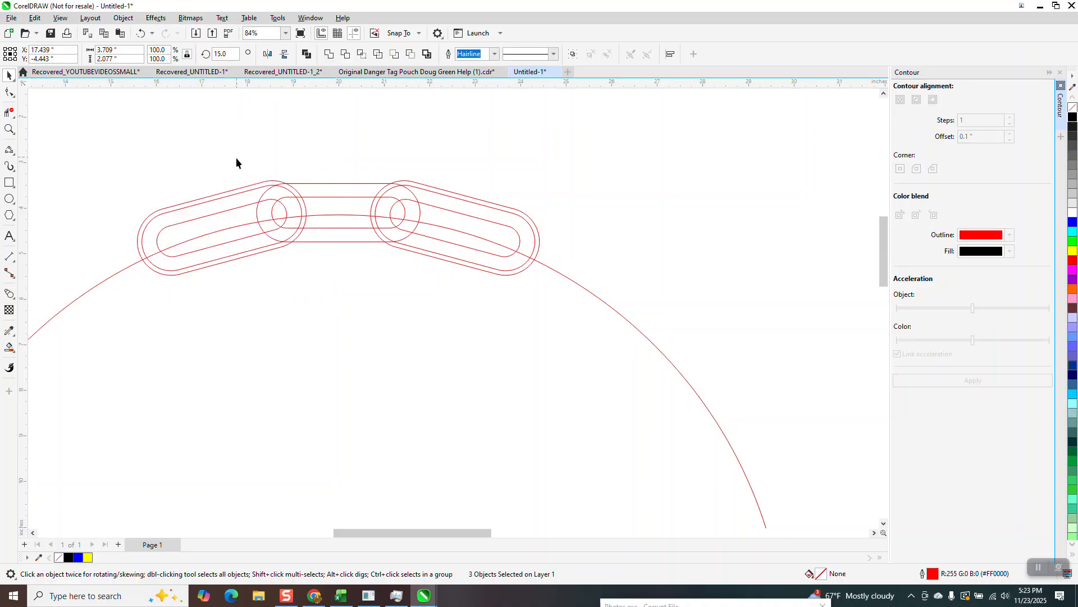
- Add a one-step inside contour with a 0.1 inch offset to the left link's inner outline
left_click(231, 213)
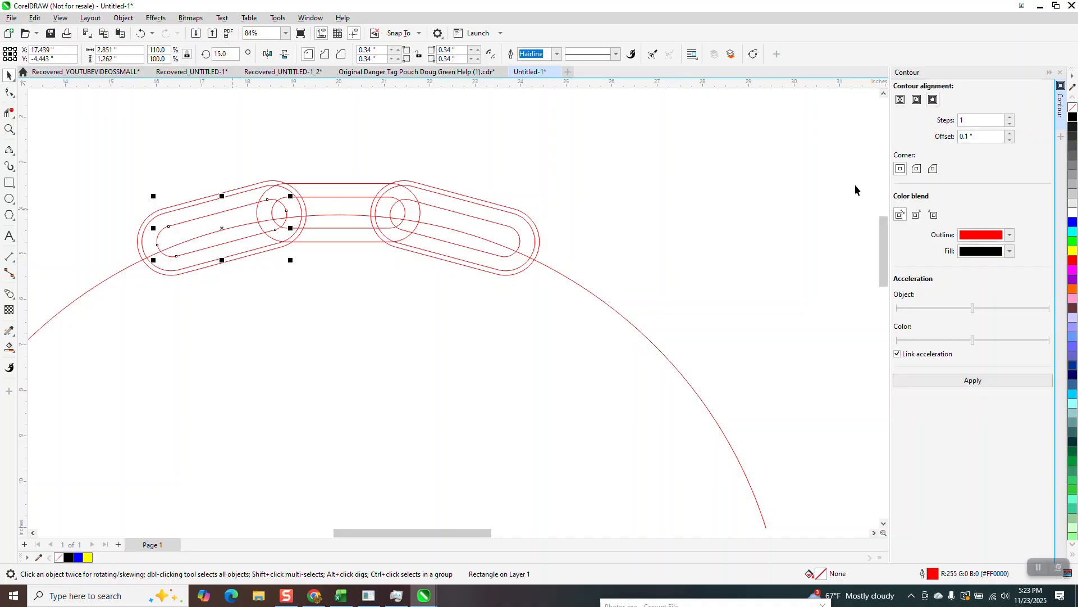
left_click(918, 101)
left_click(988, 382)
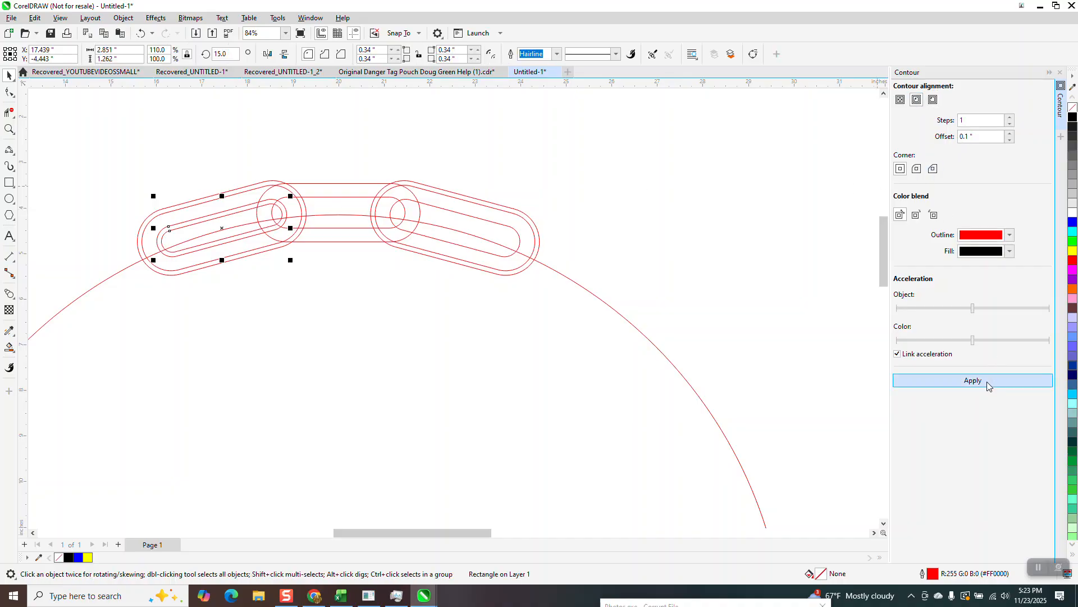
- Delete the right rotated link together with its outer contour
left_click(461, 195)
key("Delete")
left_click(461, 216)
key("Delete")
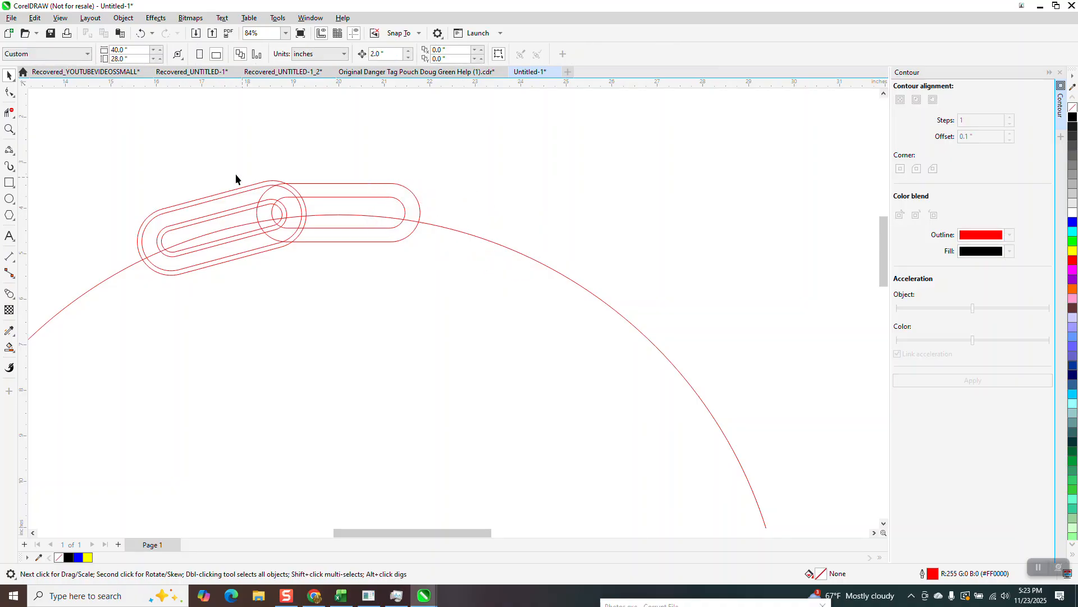
- Try making a copy of the left link's outlines rotated 330 degrees, undo it, and discard a copy moved aside
left_click_drag(357, 313, 390, 320)
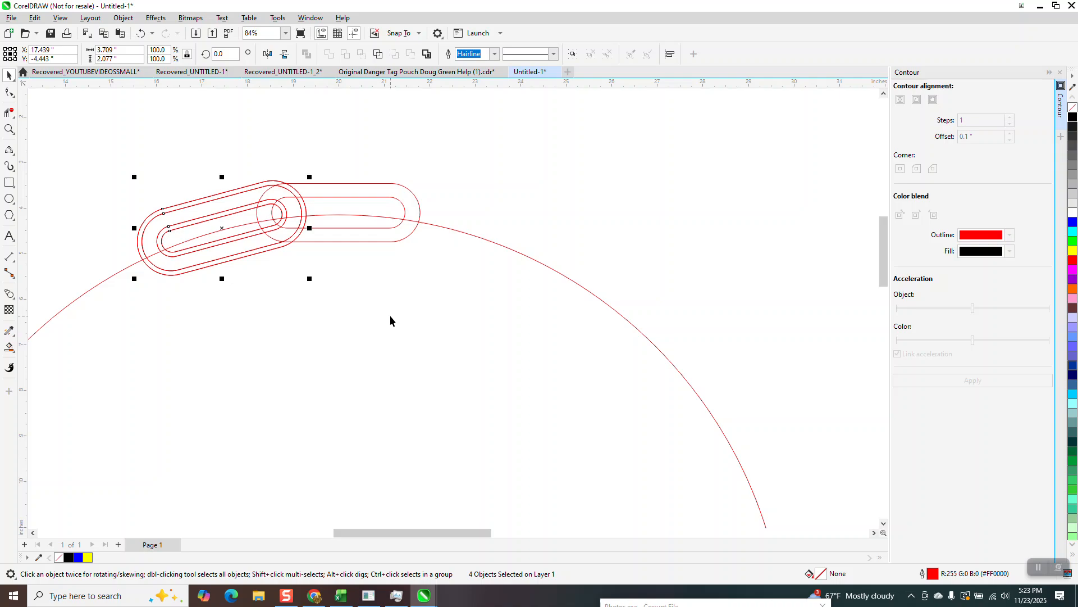
left_click(232, 53)
type("330")
key("Return")
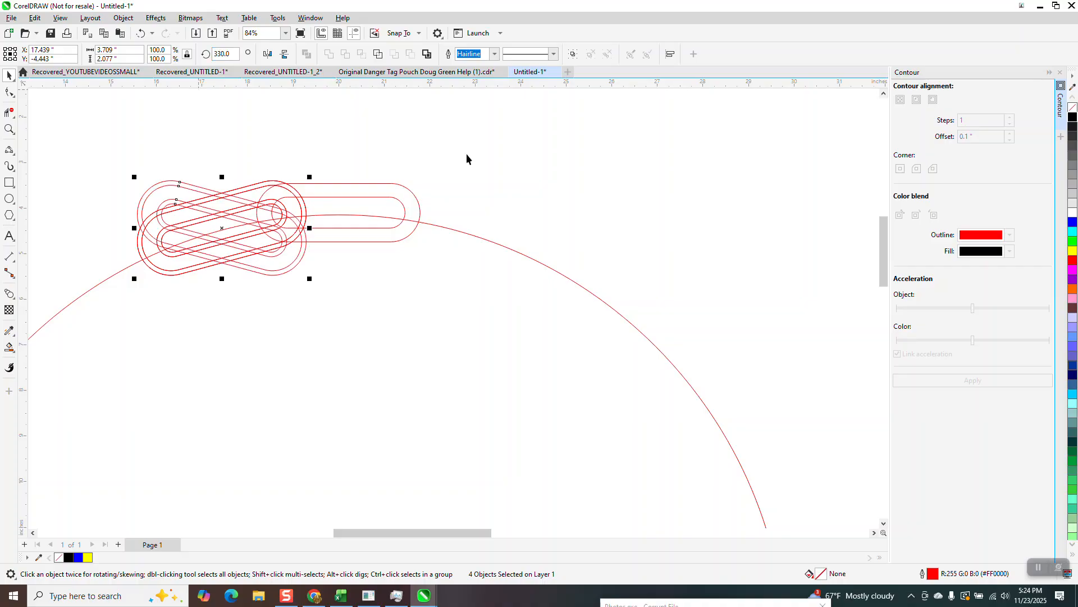
left_click(141, 33)
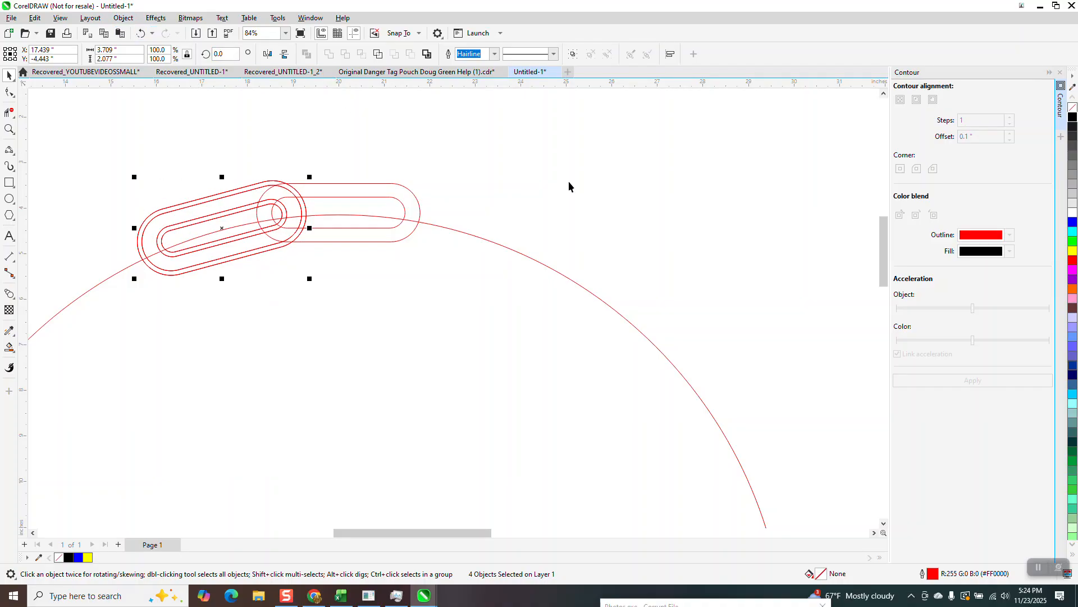
left_click(219, 54)
type("330")
key("Return")
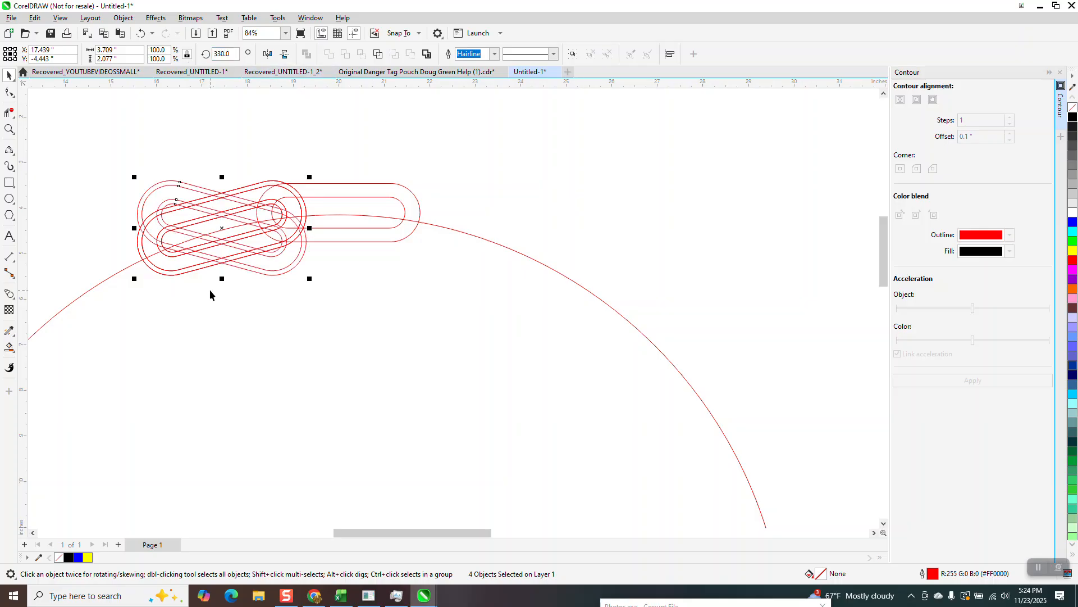
left_click(141, 33)
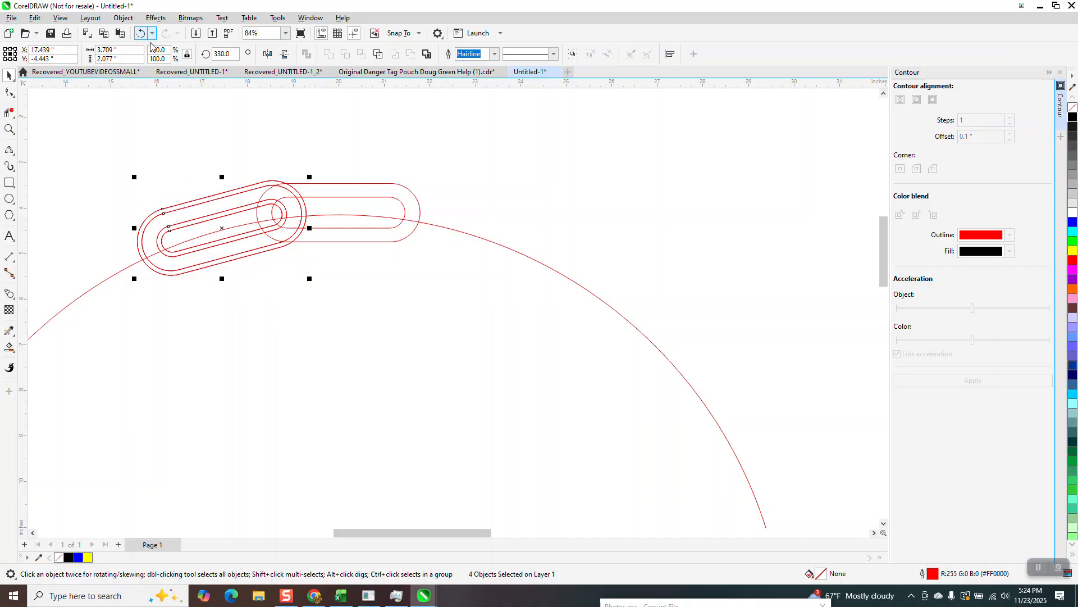
left_click_drag(224, 213, 167, 101)
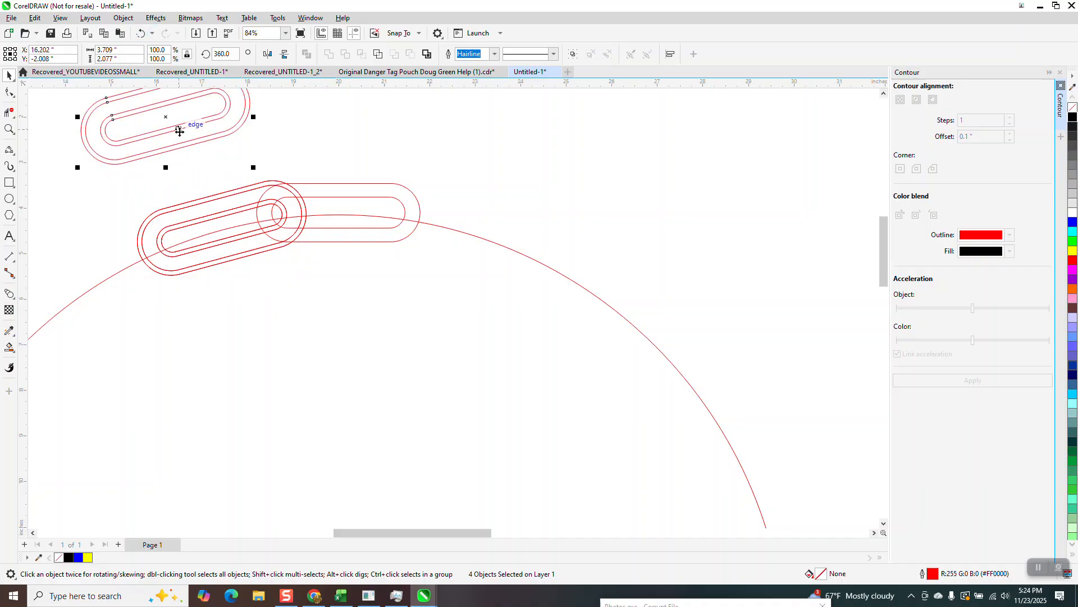
key("Delete")
- Break the left link's contours apart and group all of its outlines
left_click_drag(170, 271, 331, 310)
left_click(123, 17)
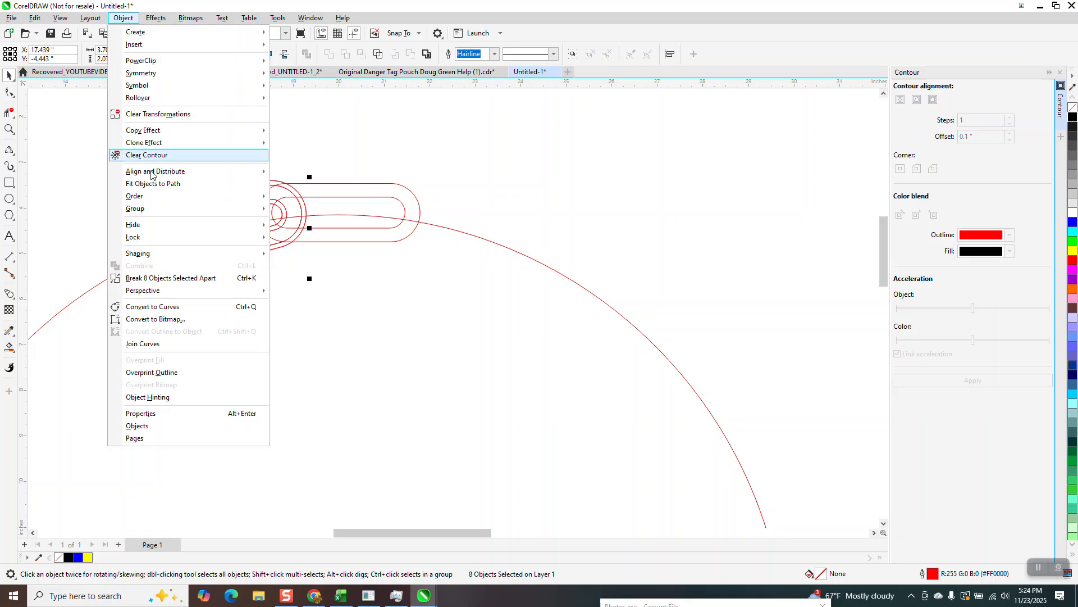
left_click(171, 277)
left_click_drag(103, 151, 328, 285)
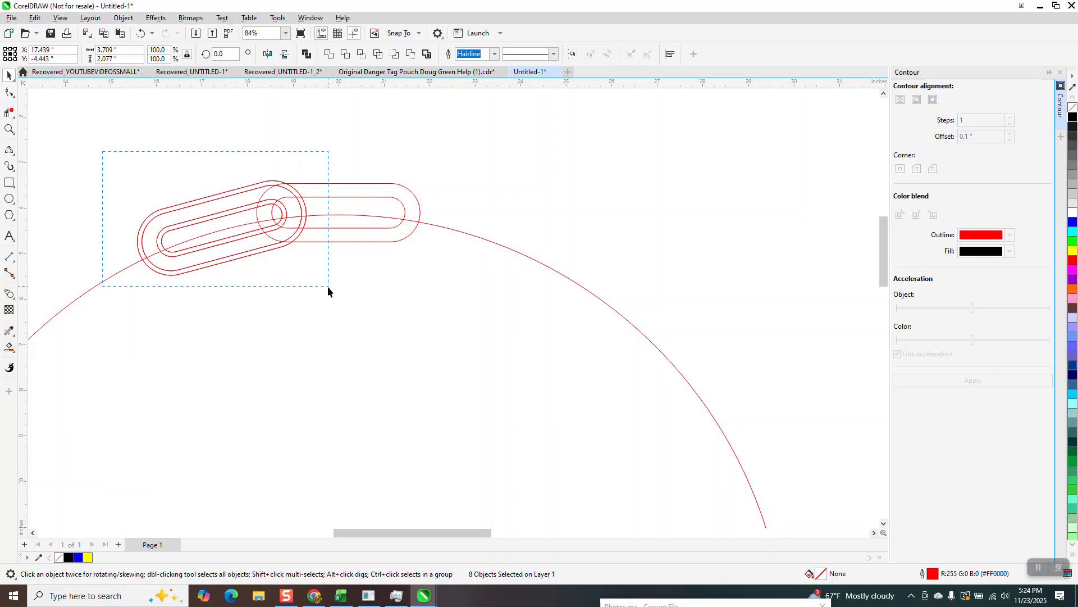
key("ctrl+g")
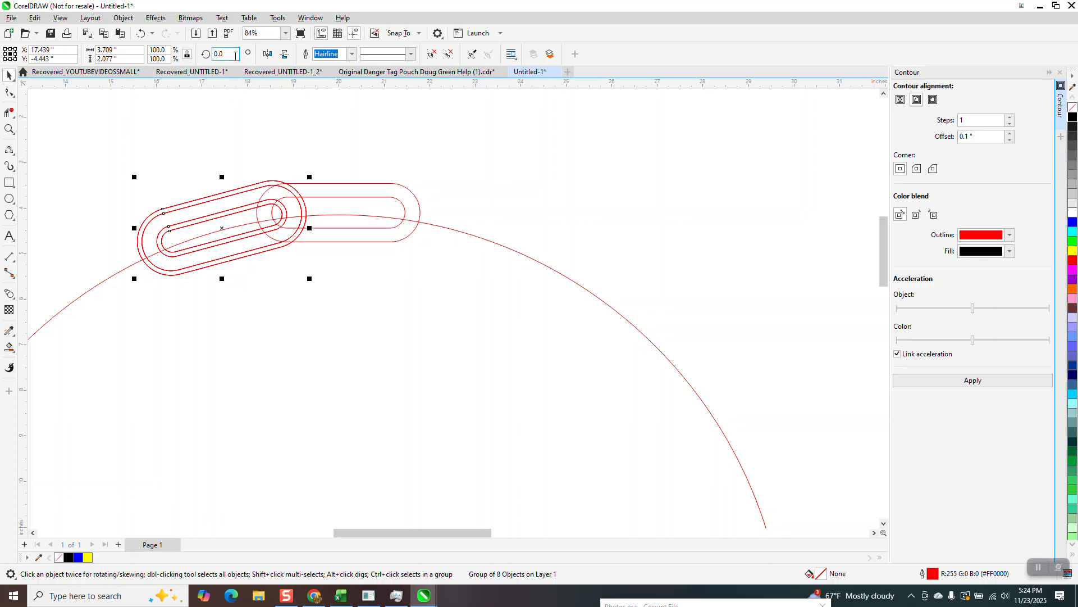
- Make a copy of the grouped left link rotated -30 degrees around the circle's centre
type("-30")
key("Return")
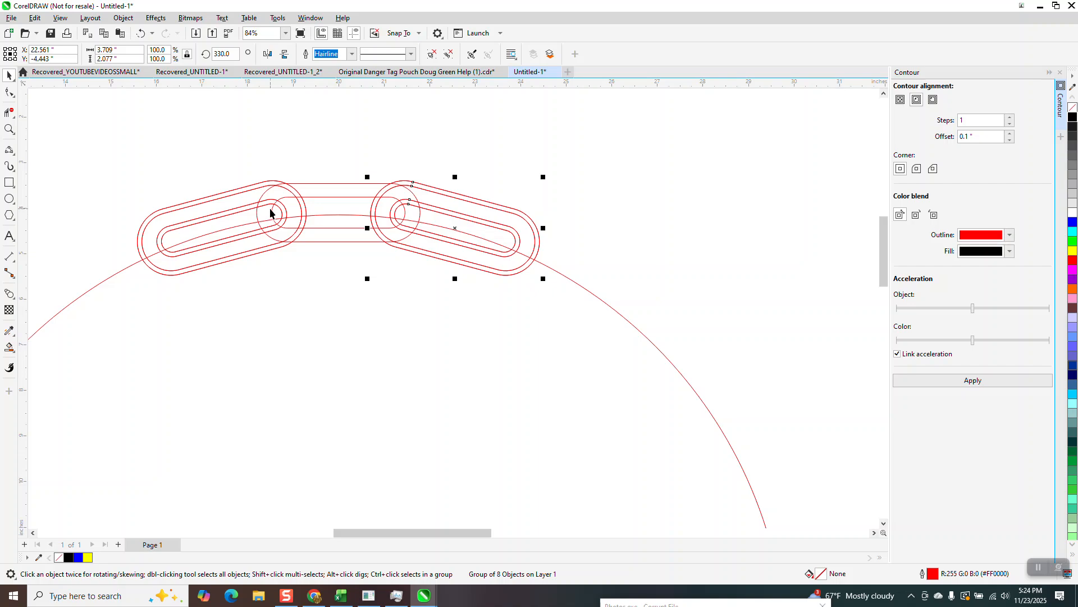
- Group the left, middle and right links together, leaving the circle out
left_click(9, 129)
left_click_drag(243, 169, 602, 312)
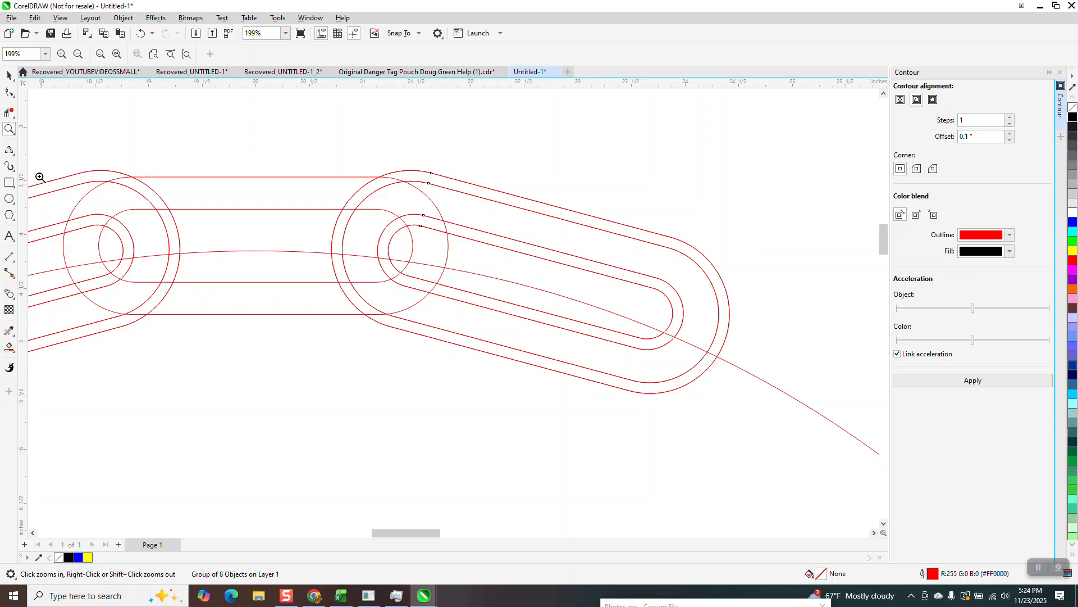
left_click(9, 112)
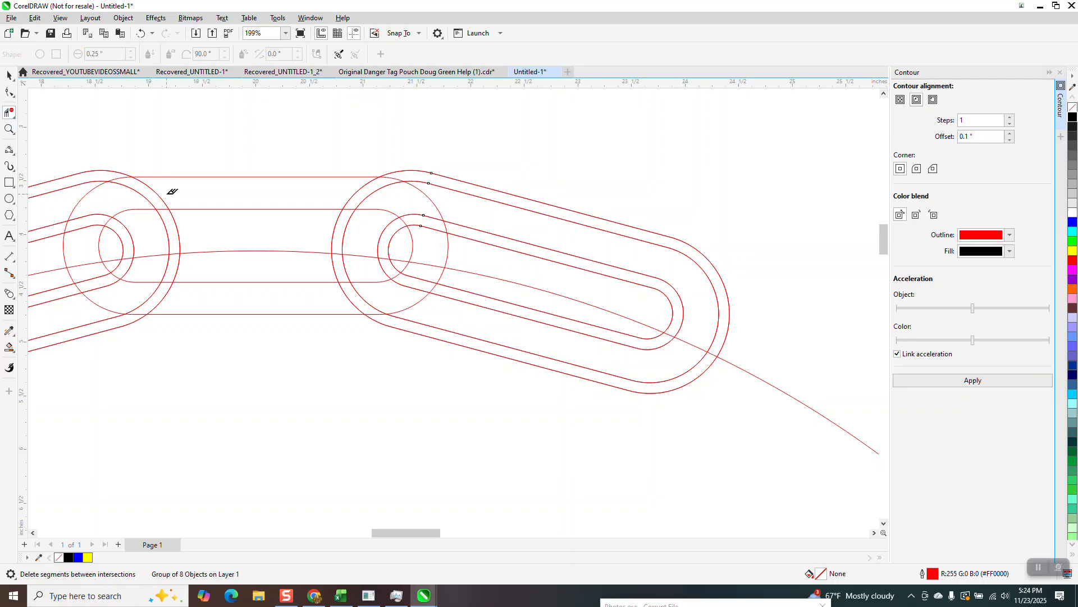
scroll(173, 192, "down", 6)
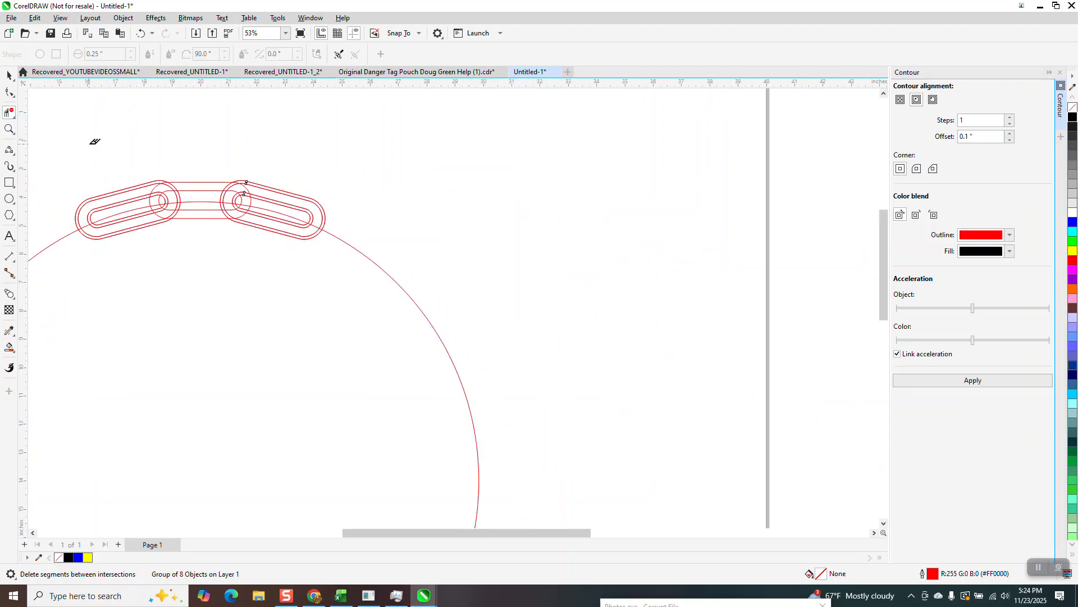
left_click(9, 75)
left_click_drag(61, 150, 375, 305)
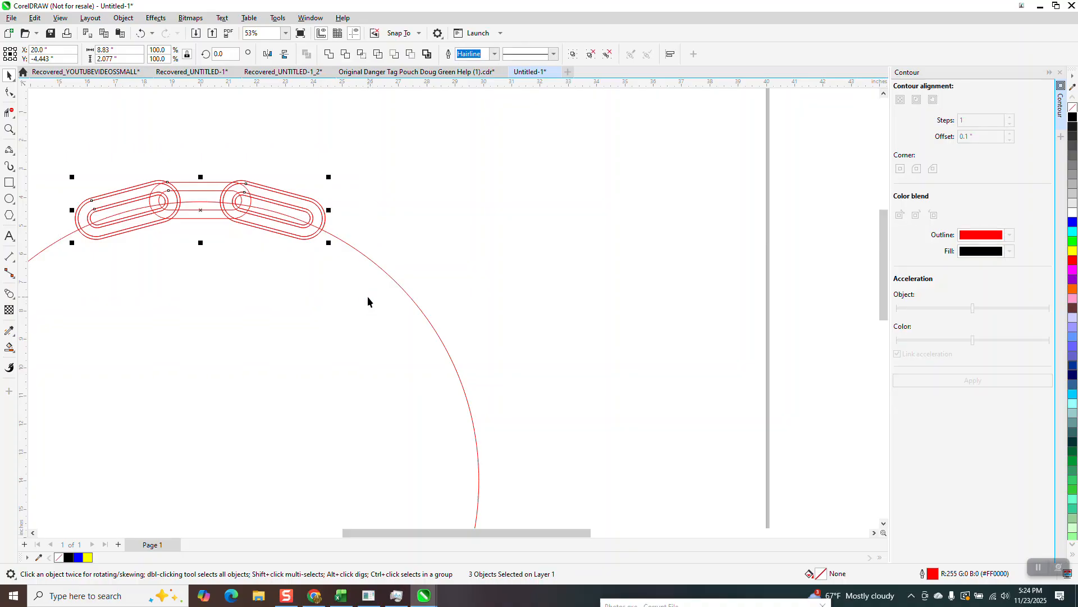
key("ctrl+g")
- Trim away the left link's outline segments that cross the upper-left curve of the middle link
left_click(9, 129)
left_click_drag(50, 150, 352, 299)
left_click(14, 116)
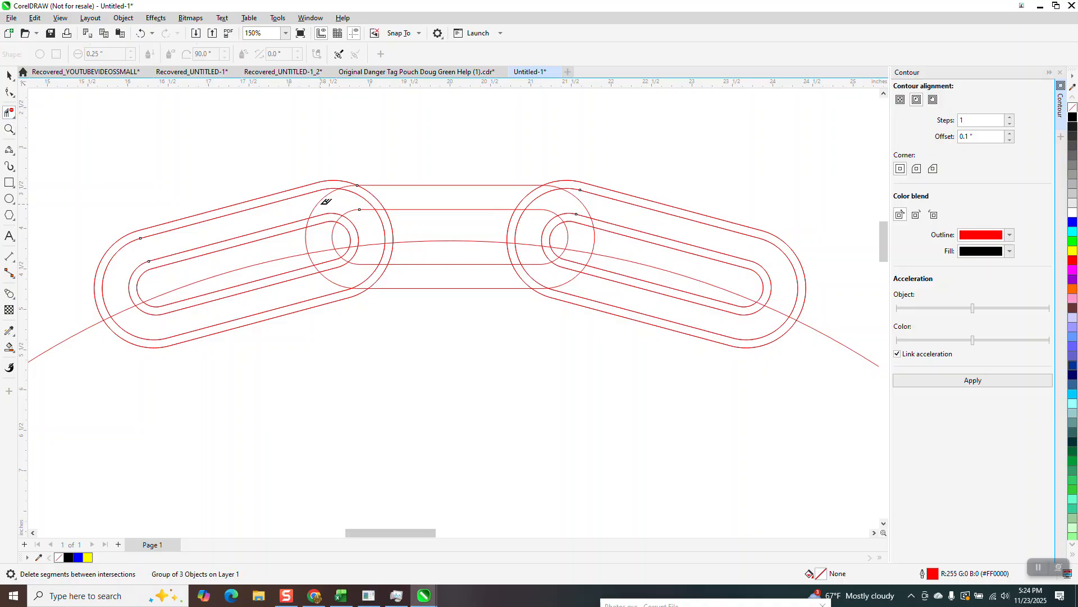
left_click_drag(393, 195, 325, 225)
left_click(327, 214)
- Delete the large construction circle running through the links
left_click(9, 75)
left_click(72, 337)
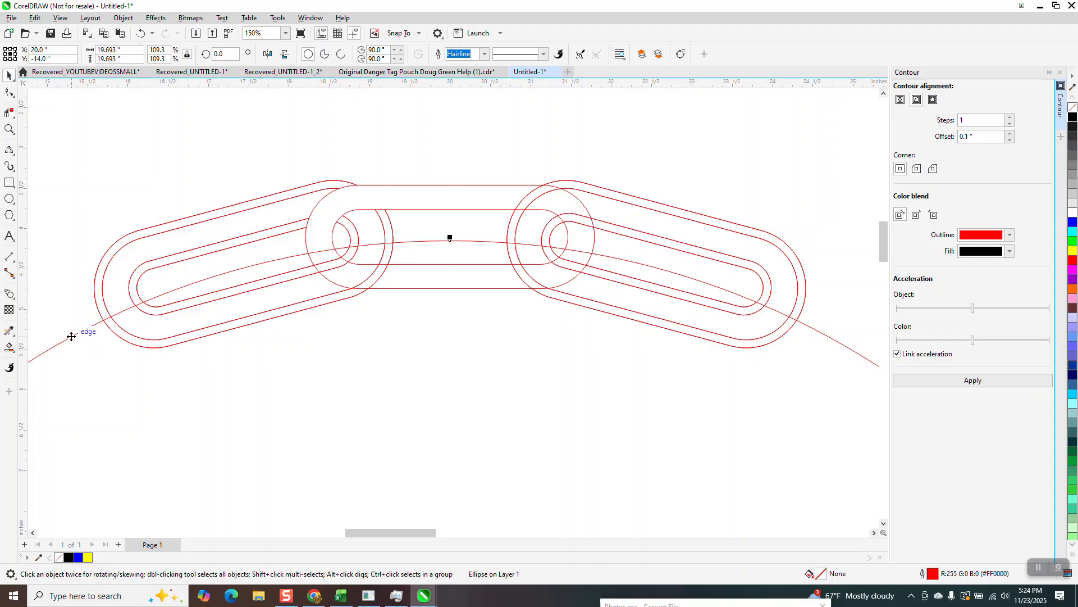
key("Delete")
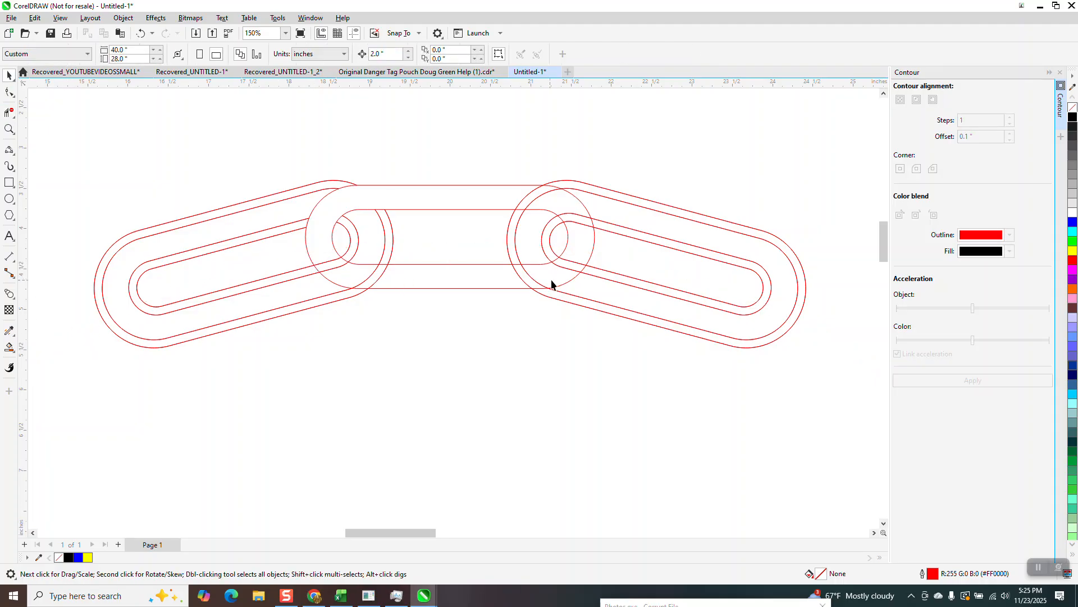
- Try trimming the right link's outline segments that cross the middle link's right end, and undo the cuts
left_click(9, 112)
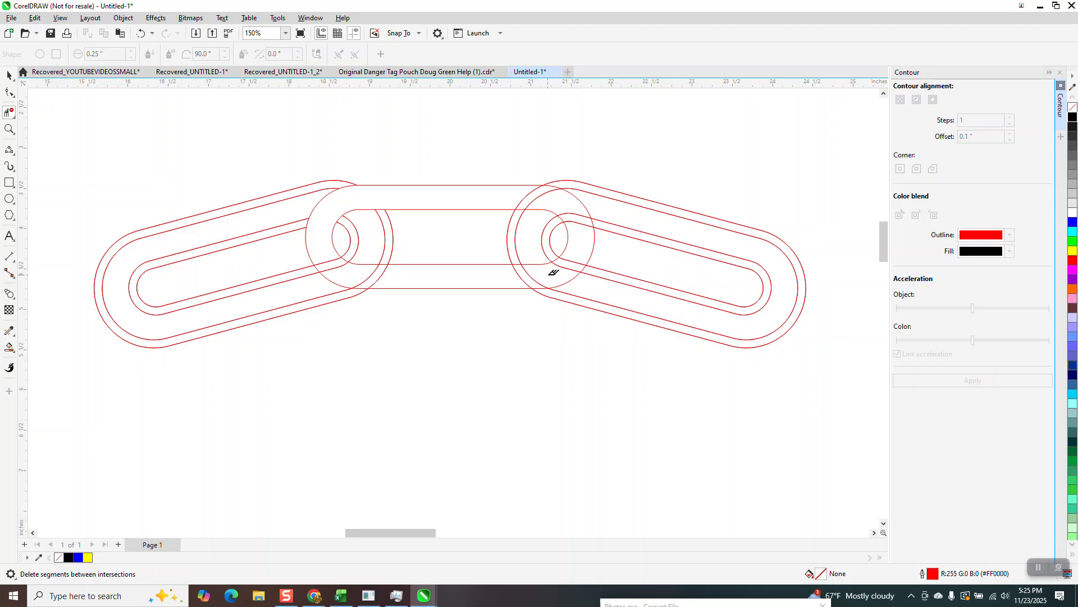
left_click_drag(542, 275, 577, 210)
left_click(573, 223)
left_click(586, 220)
left_click(140, 33)
left_click(140, 34)
left_click(141, 33)
- Remove the right link's outline segments inside the middle link's right end and lower band
left_click(582, 223)
left_click_drag(540, 279, 501, 278)
left_click(514, 268)
- Fill the middle link's four band regions with black using Smart Fill, moving each filled piece up 2 inches
left_click(9, 346)
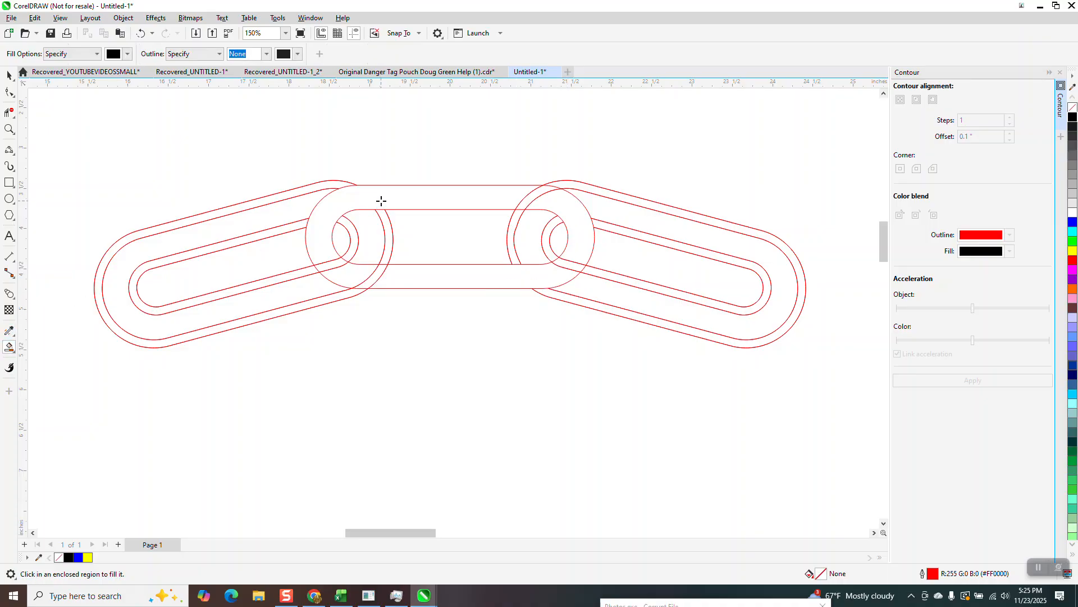
left_click(383, 200)
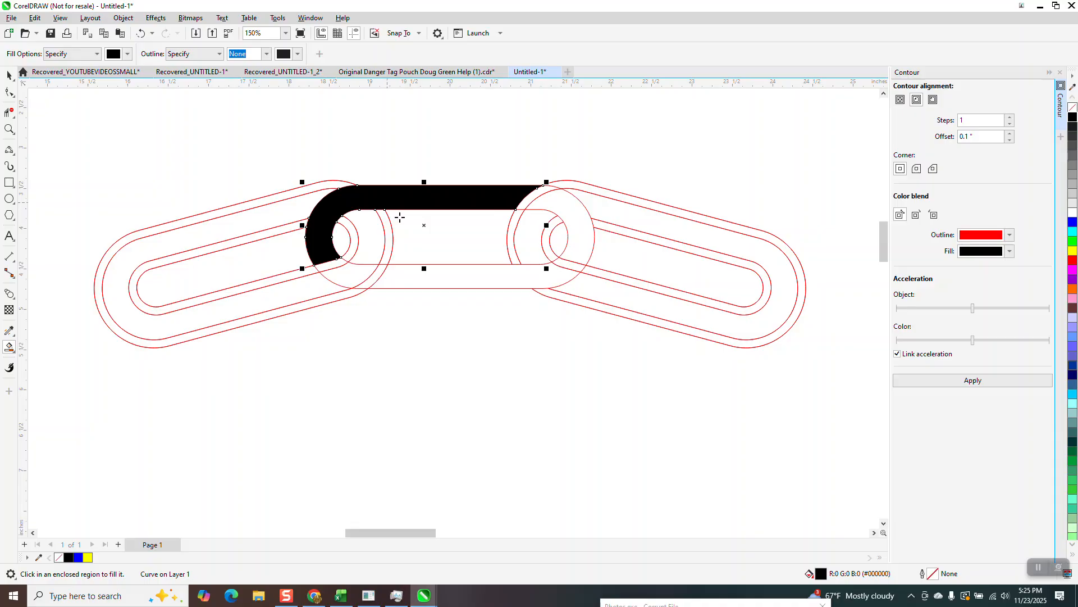
left_click(443, 278)
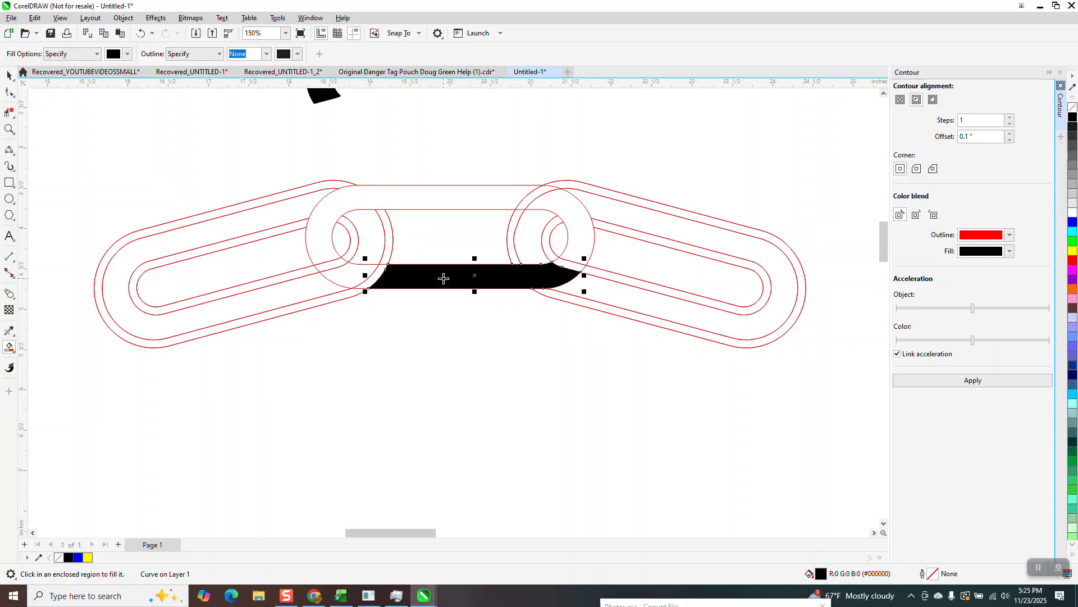
key("Up")
scroll(471, 358, "down", 1)
left_click(559, 267)
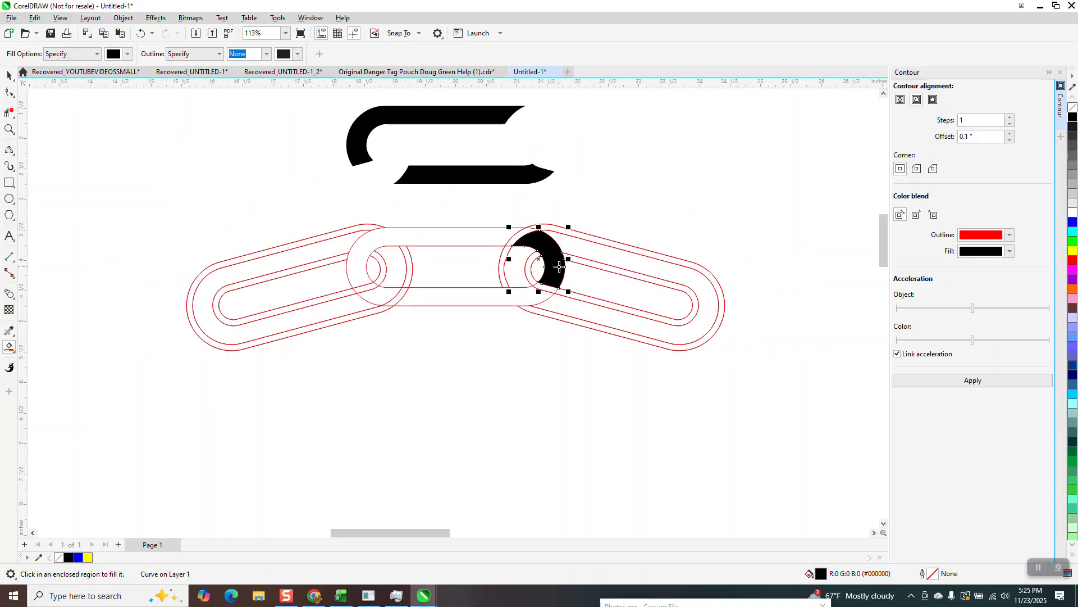
key("Up")
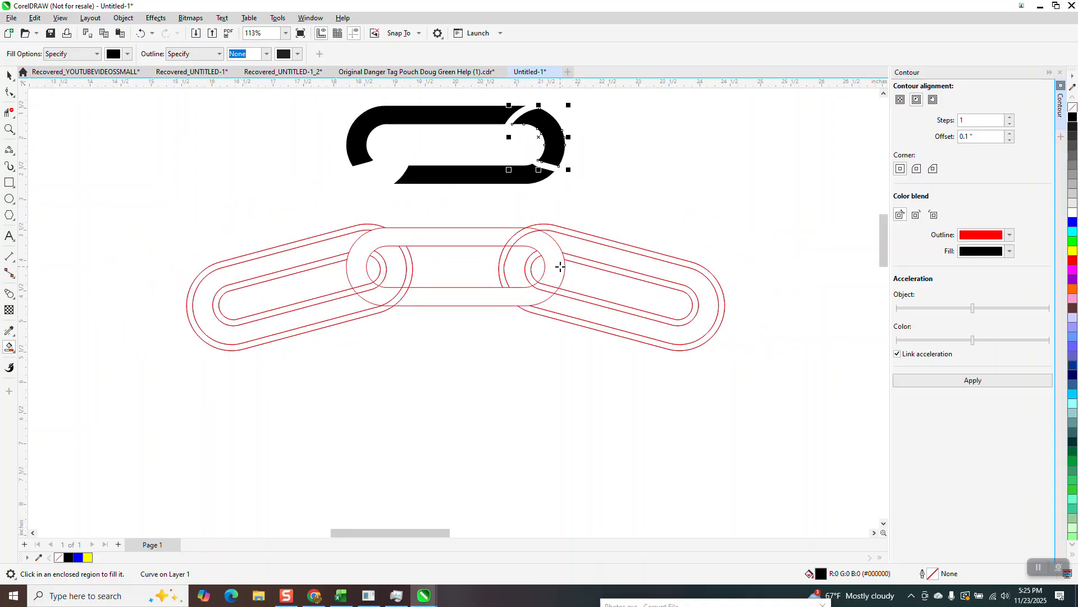
left_click(381, 300)
key("Up")
scroll(331, 237, "down", 1)
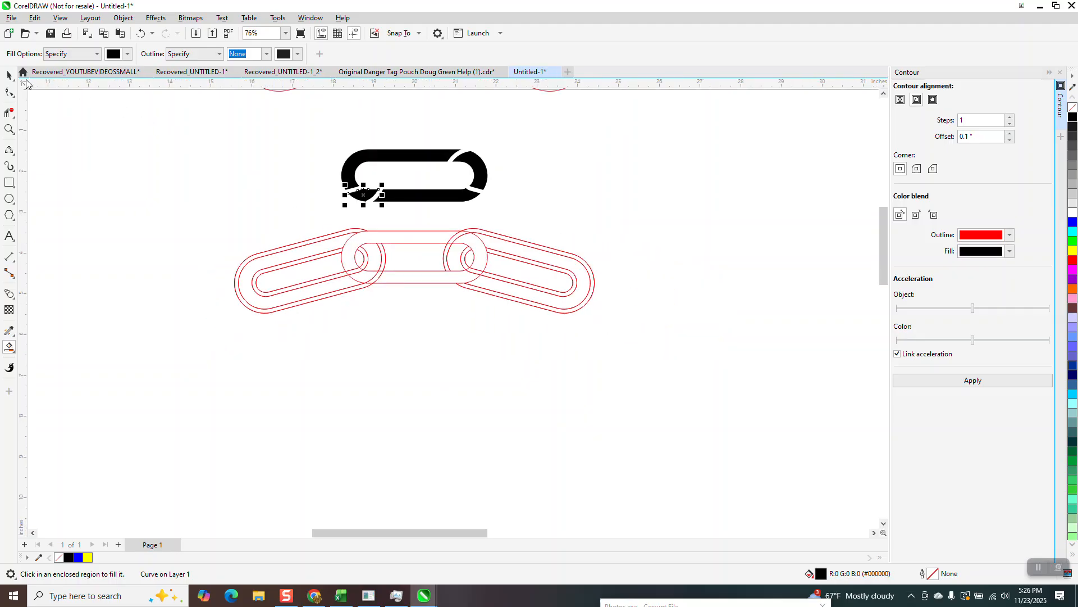
- Undo the black fills, the right link's trimming and the circle's deletion
key("space")
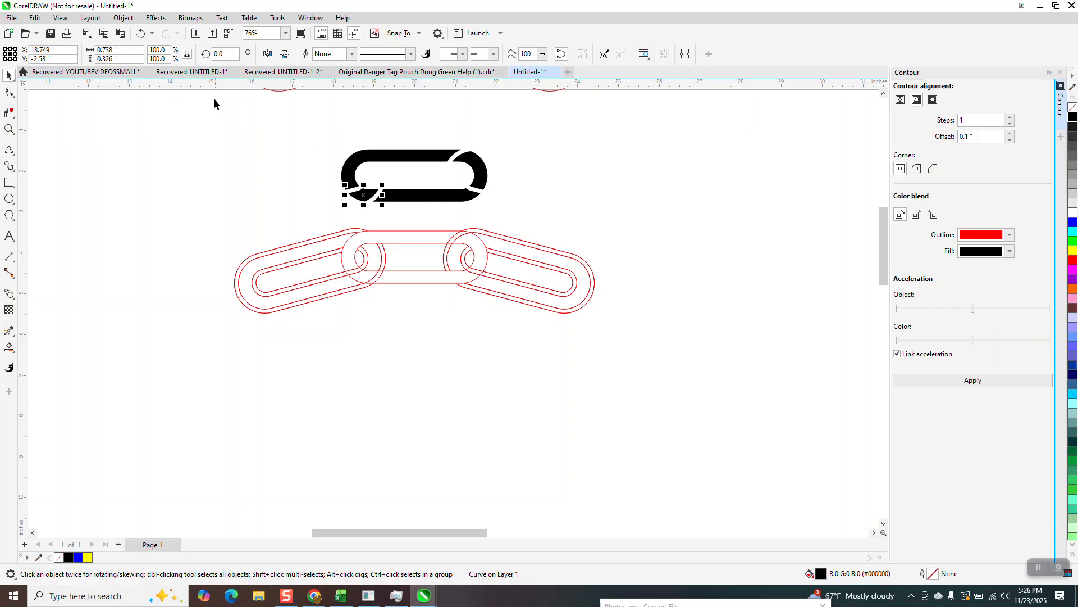
left_click(9, 129)
left_click_drag(284, 201, 501, 351)
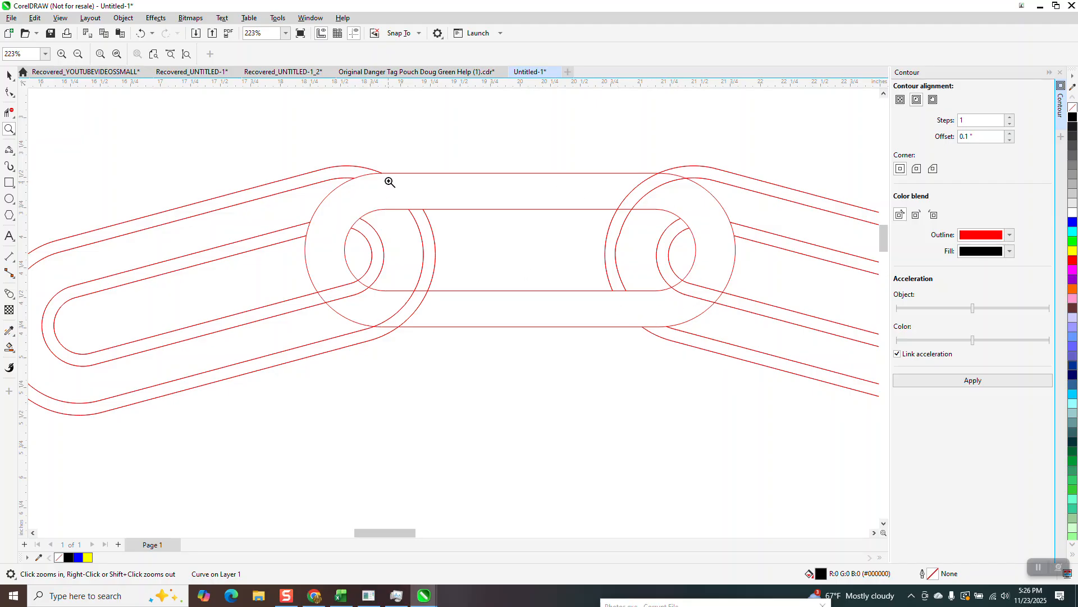
left_click(143, 33)
left_click(141, 34)
left_click(116, 31)
left_click(144, 38)
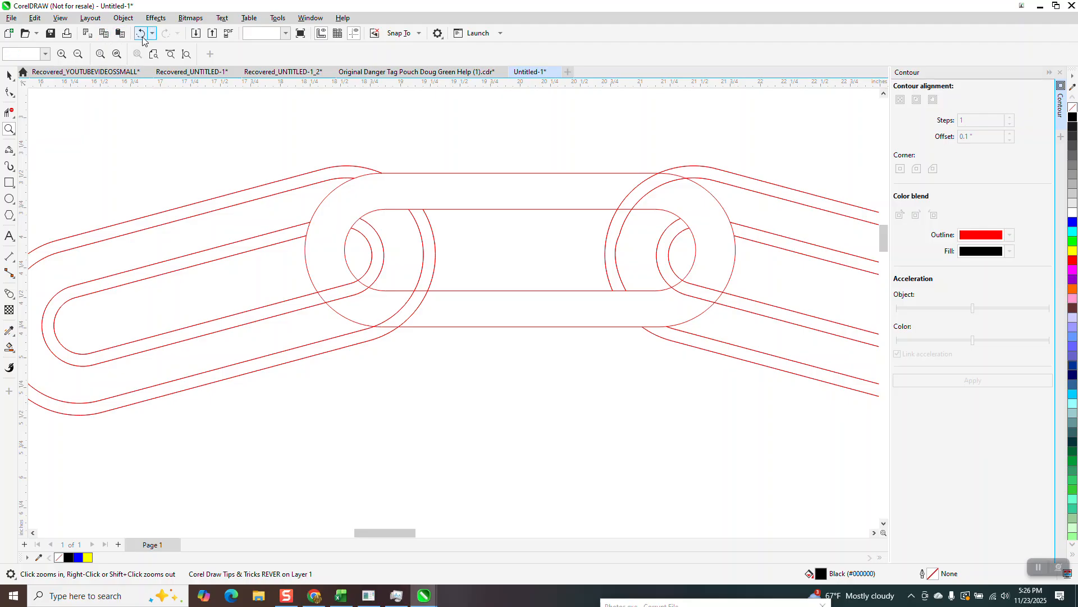
left_click(143, 37)
left_click(142, 37)
left_click(141, 37)
left_click(142, 37)
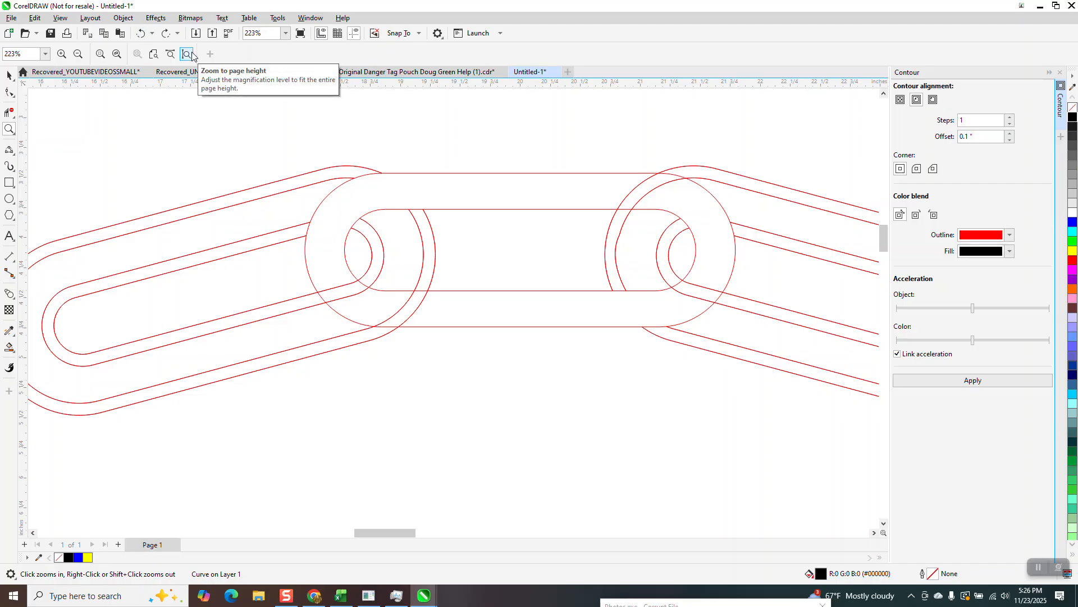
left_click(143, 34)
left_click(144, 34)
left_click(144, 34)
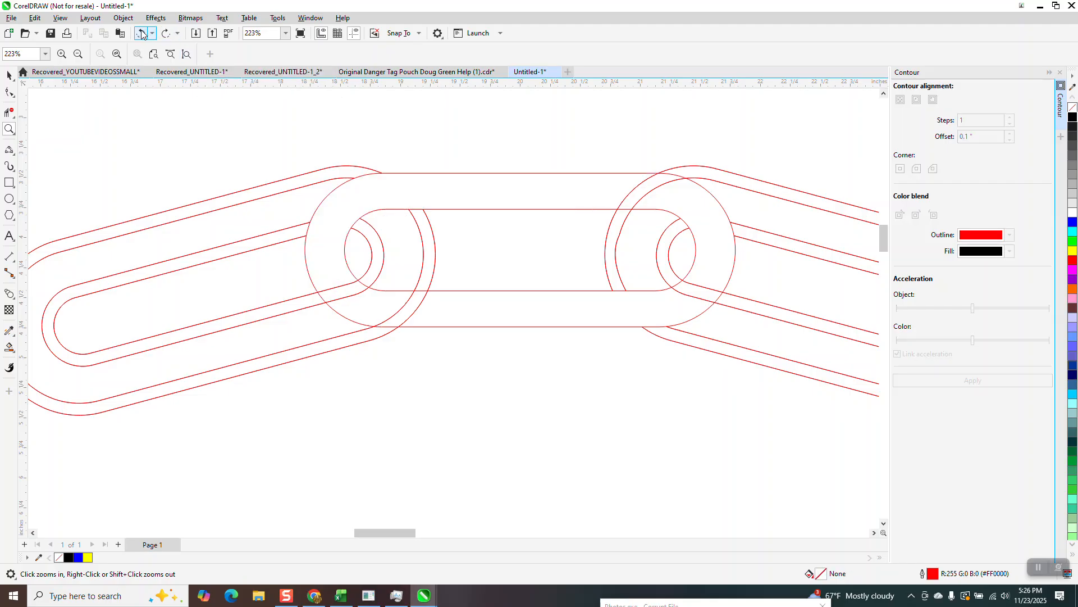
left_click(142, 34)
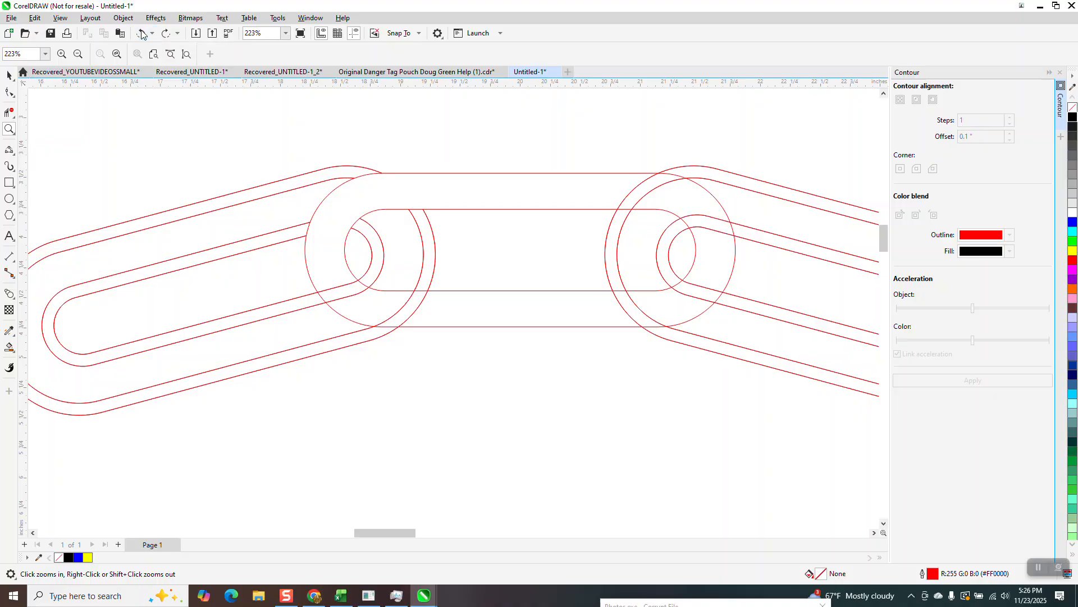
left_click(143, 34)
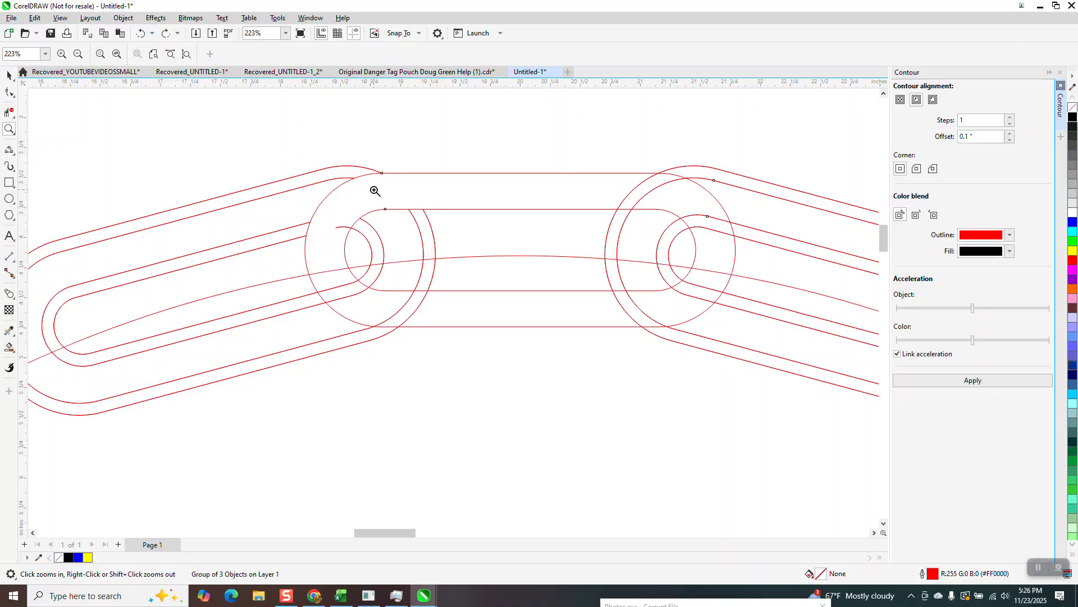
left_click(9, 75)
left_click(510, 218)
left_click(531, 255)
key("Delete")
left_click(140, 33)
left_click(510, 108)
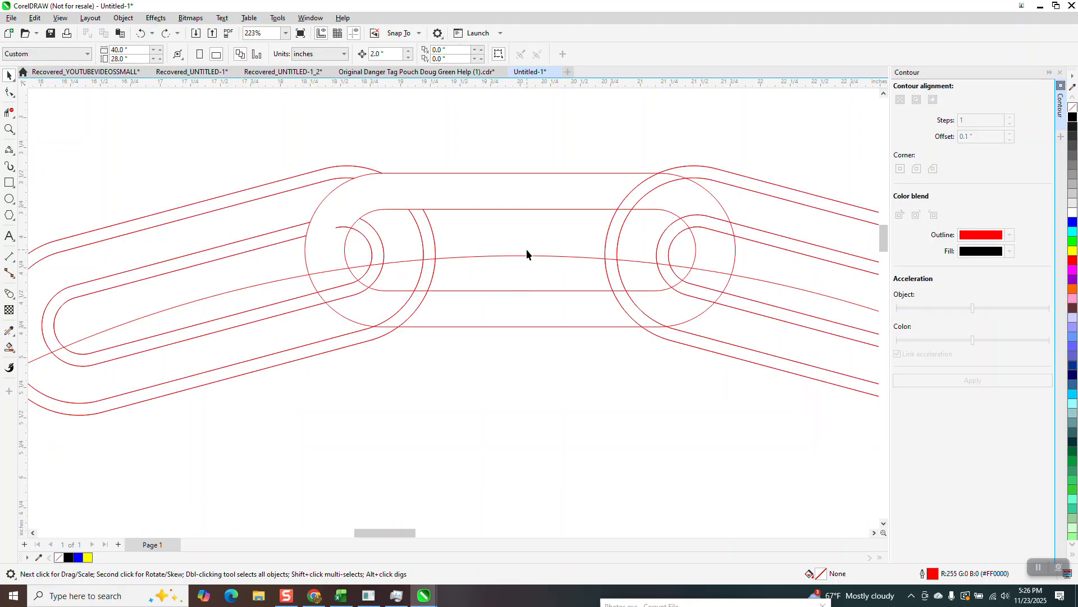
left_click(526, 256)
key("Delete")
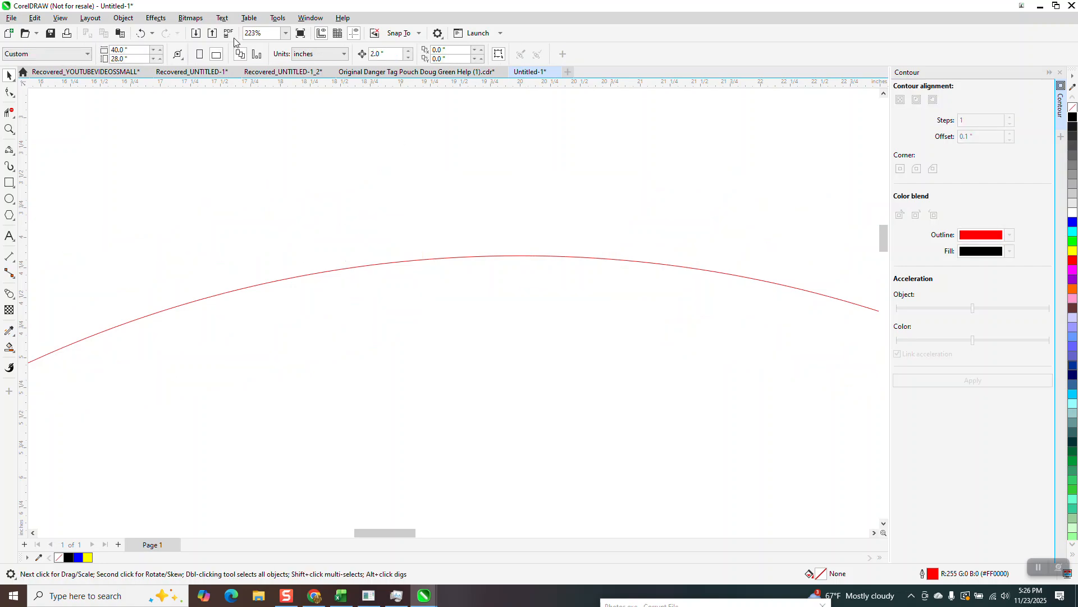
left_click(145, 34)
- Delete the large circle, keeping the three grouped links
scroll(440, 316, "down", 5)
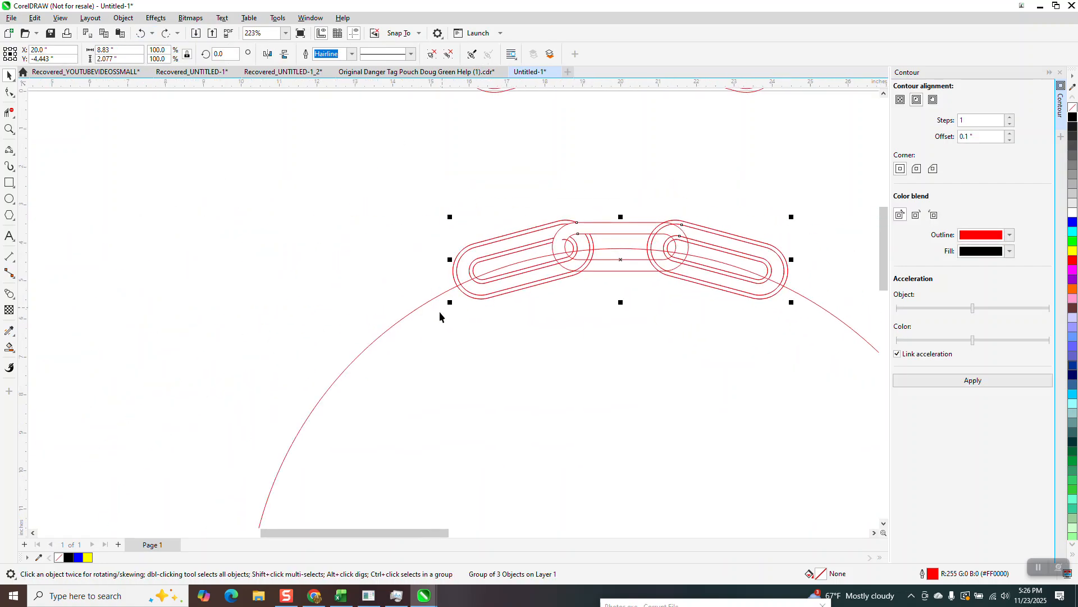
left_click(429, 305)
key("Delete")
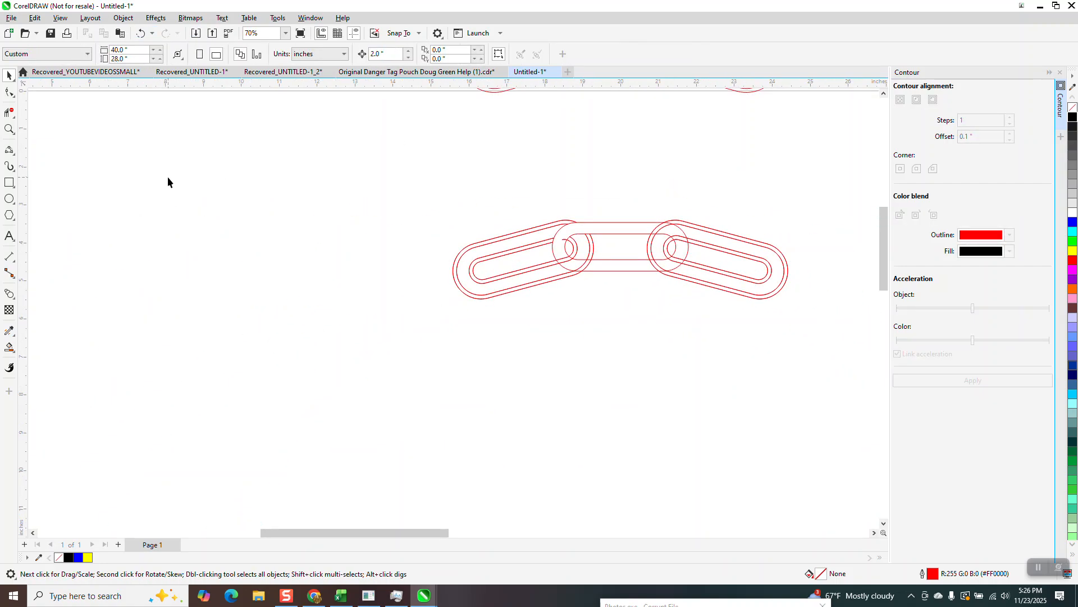
- Trim the right link's outline segments that cross the middle link's lower band and lower-right curve, plus the leftover arc at the left overlap
left_click(10, 111)
left_click_drag(522, 204, 250, 177)
left_click(8, 129)
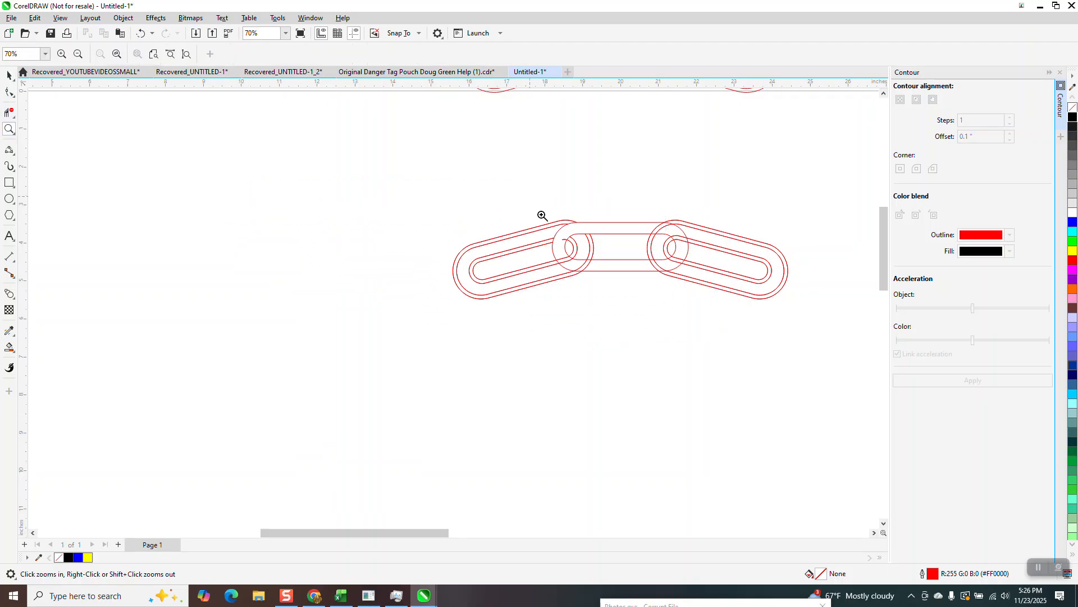
left_click_drag(532, 200, 809, 363)
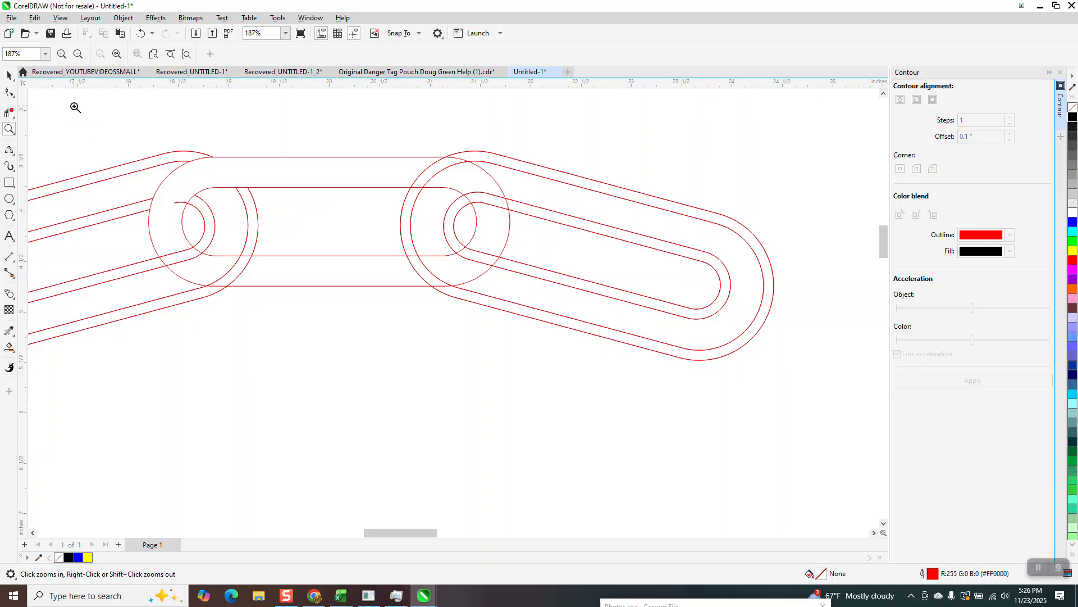
left_click(9, 112)
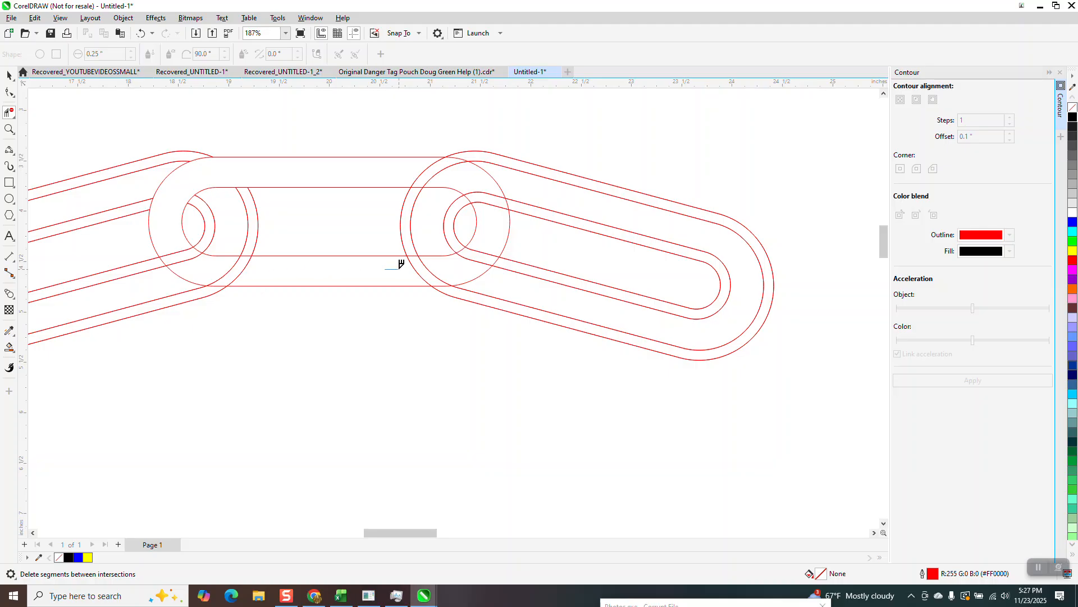
left_click_drag(412, 264, 452, 269)
left_click_drag(485, 237, 464, 247)
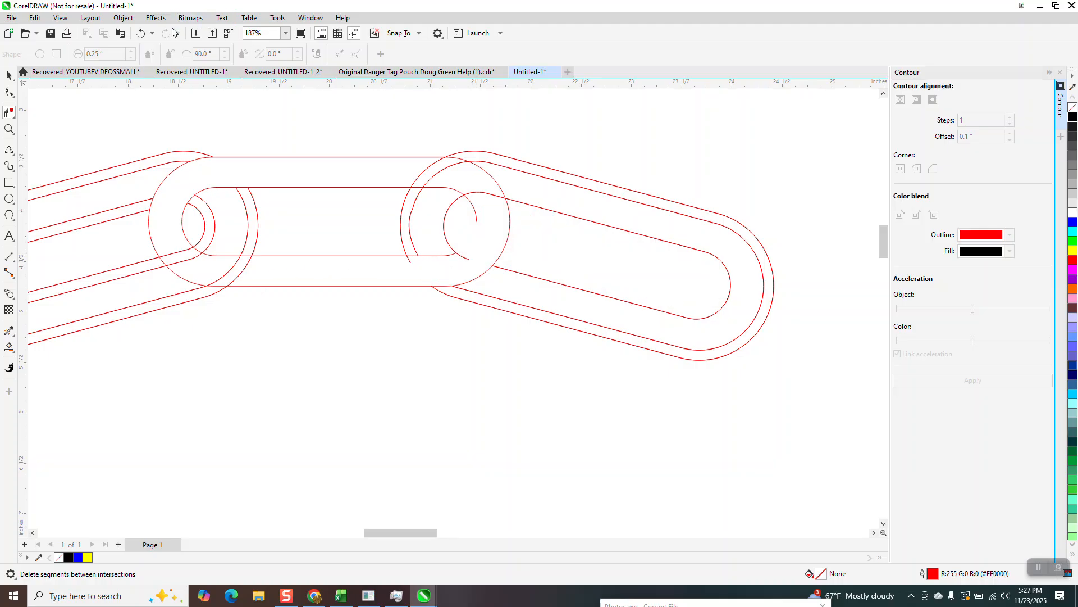
left_click(141, 32)
left_click(471, 250)
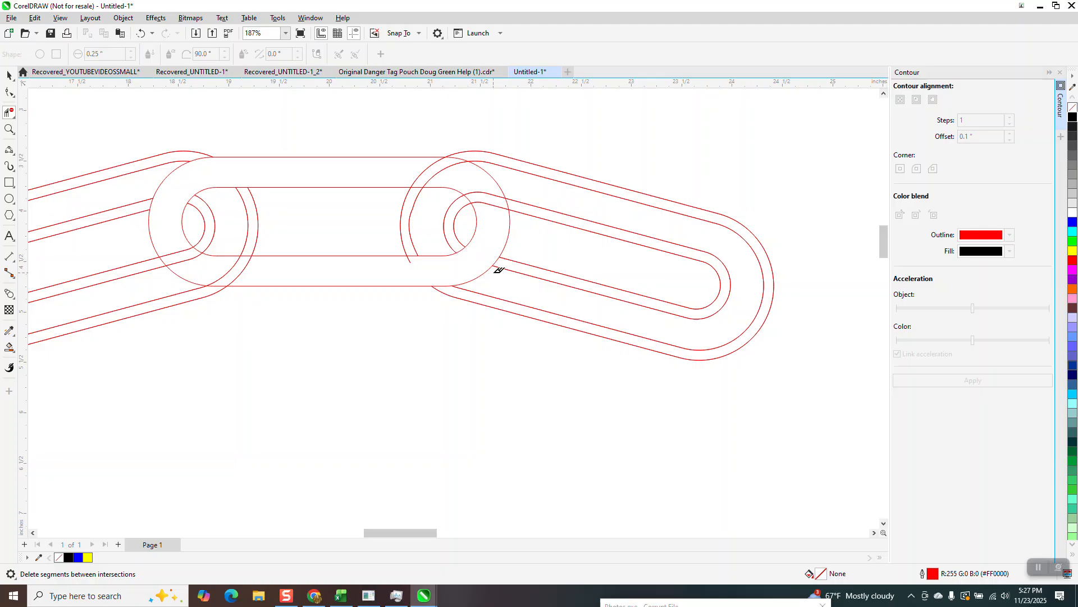
- Fill the middle link's upper-left and lower-right bands with black using Smart Fill, moving each filled piece up 2 inches
scroll(441, 478, "down", 1)
left_click(9, 347)
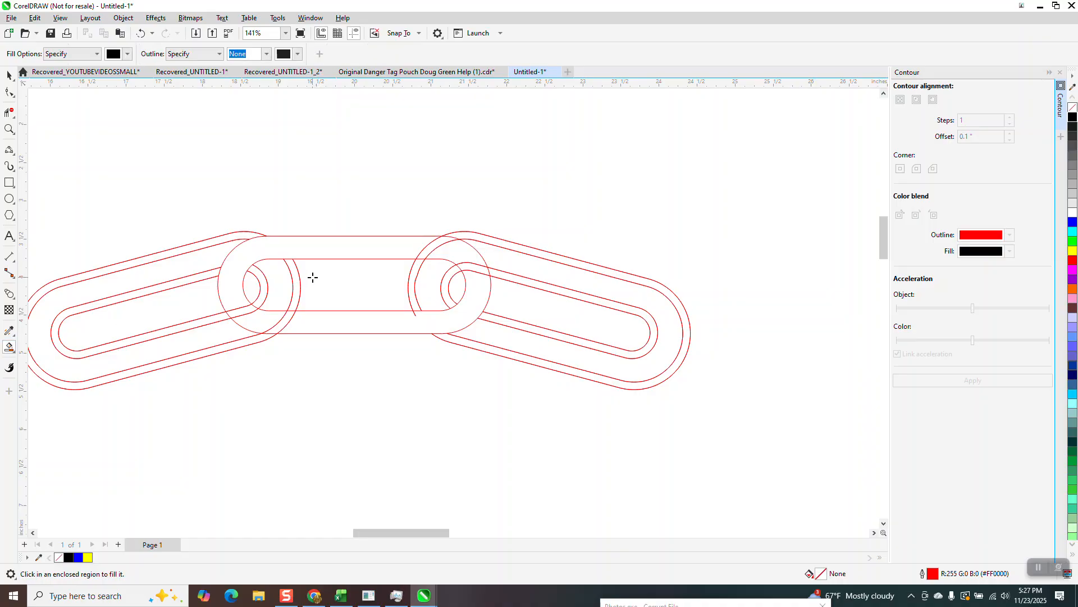
left_click(357, 252)
key("Up")
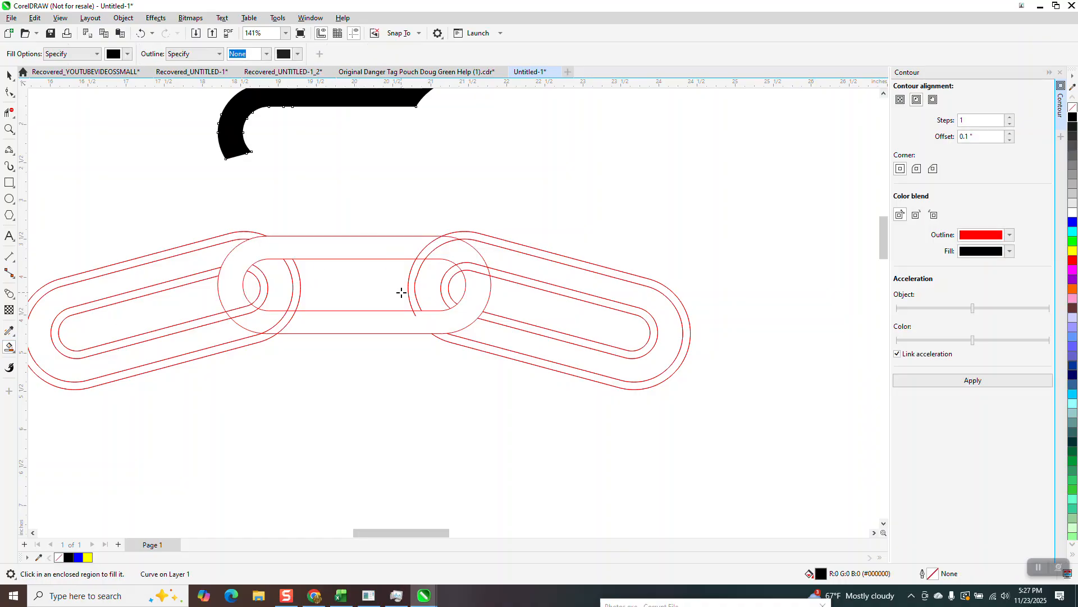
left_click(405, 324)
key("Up")
scroll(408, 305, "down", 2)
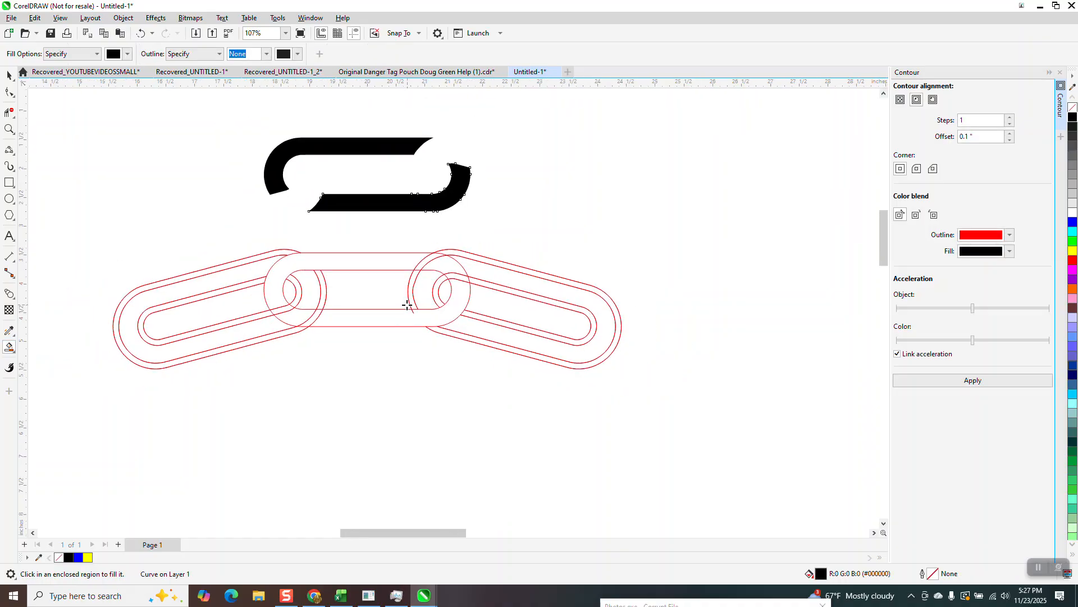
- Move the grouped outlines of the three links up 6 inches, away from the black pieces
scroll(445, 221, "down", 2)
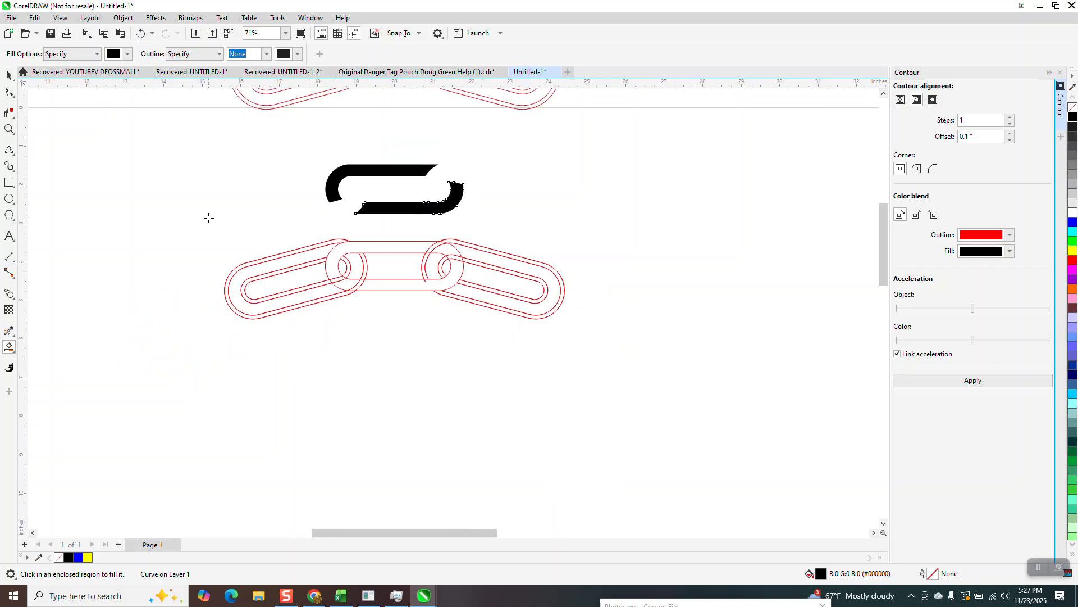
key("space")
scroll(490, 286, "down", 2)
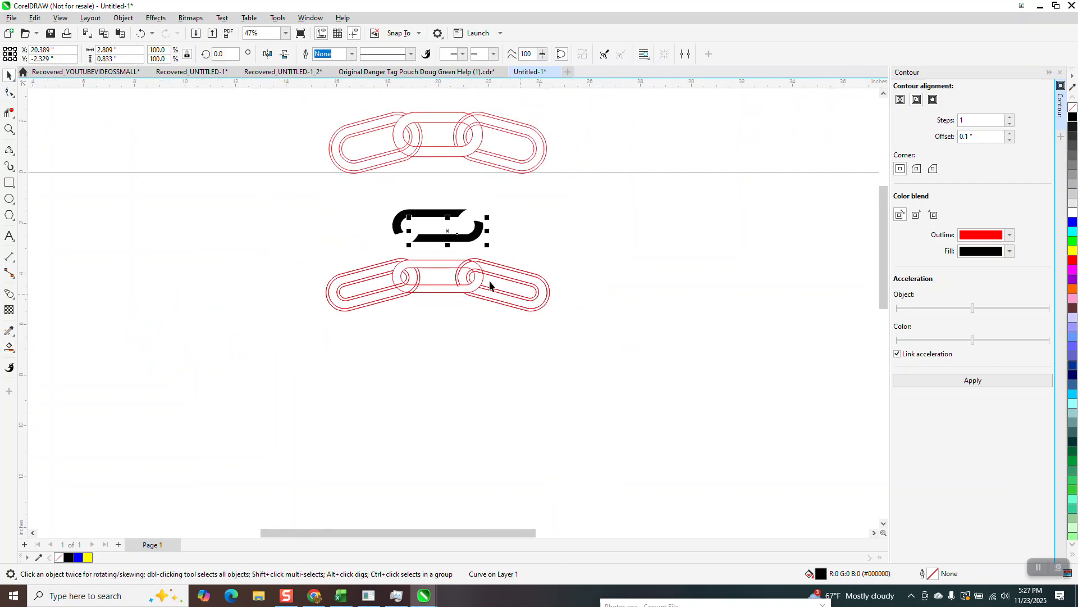
left_click_drag(328, 247, 611, 360)
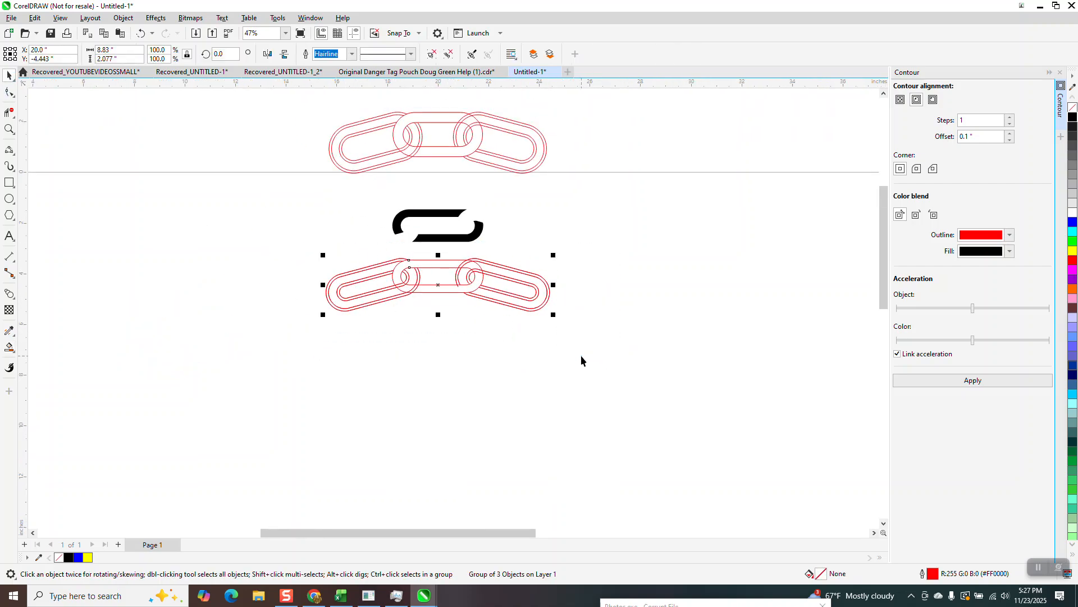
key("Up")
key("Up")
key("Up")
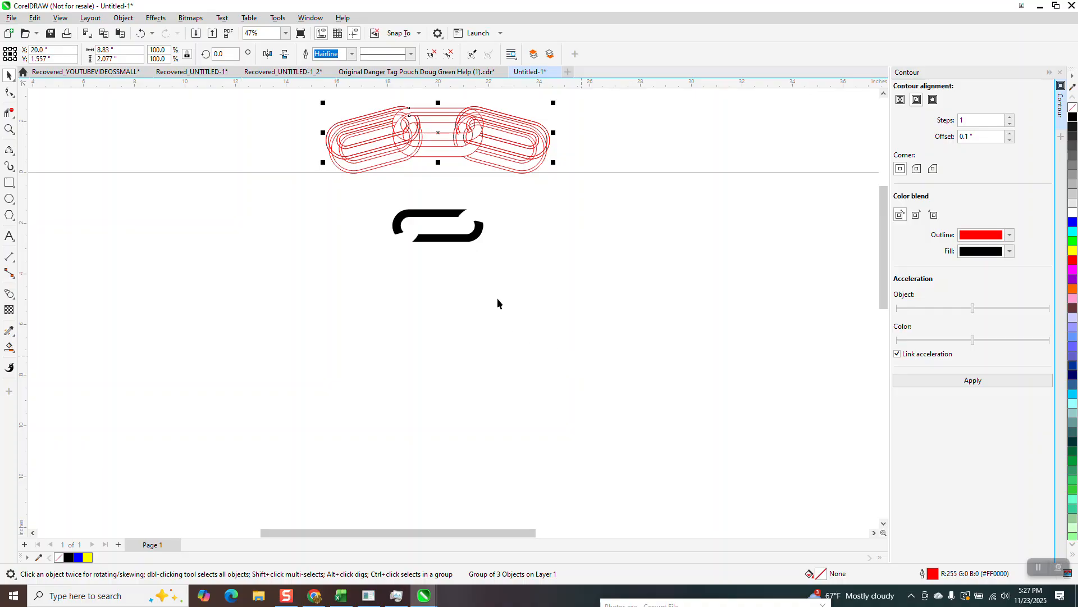
- Move the two black link pieces down 2 inches and group them
left_click_drag(368, 193, 552, 286)
key("Down")
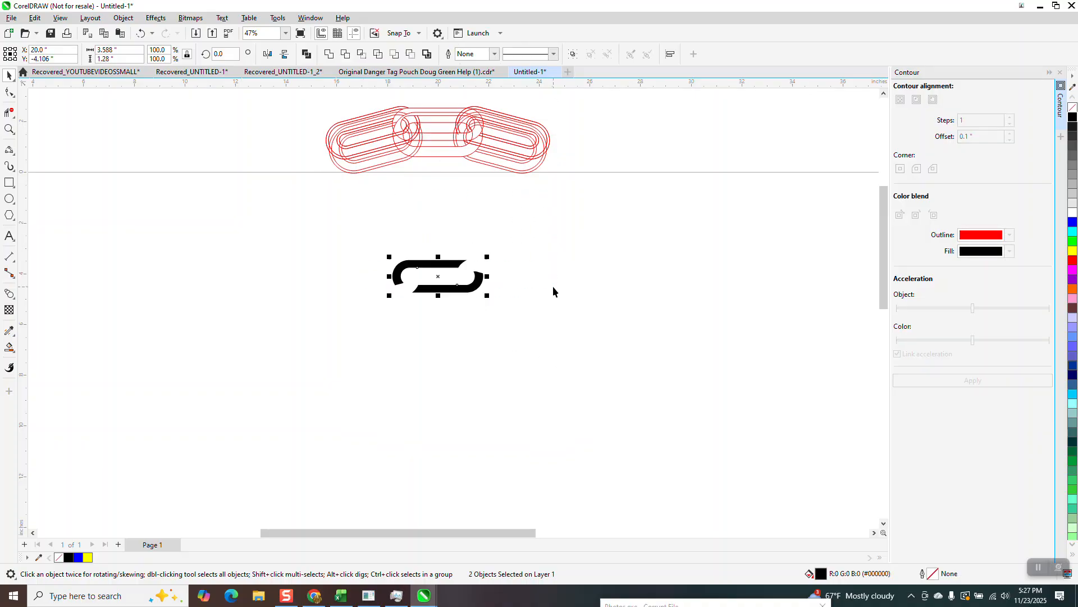
key("ctrl+g")
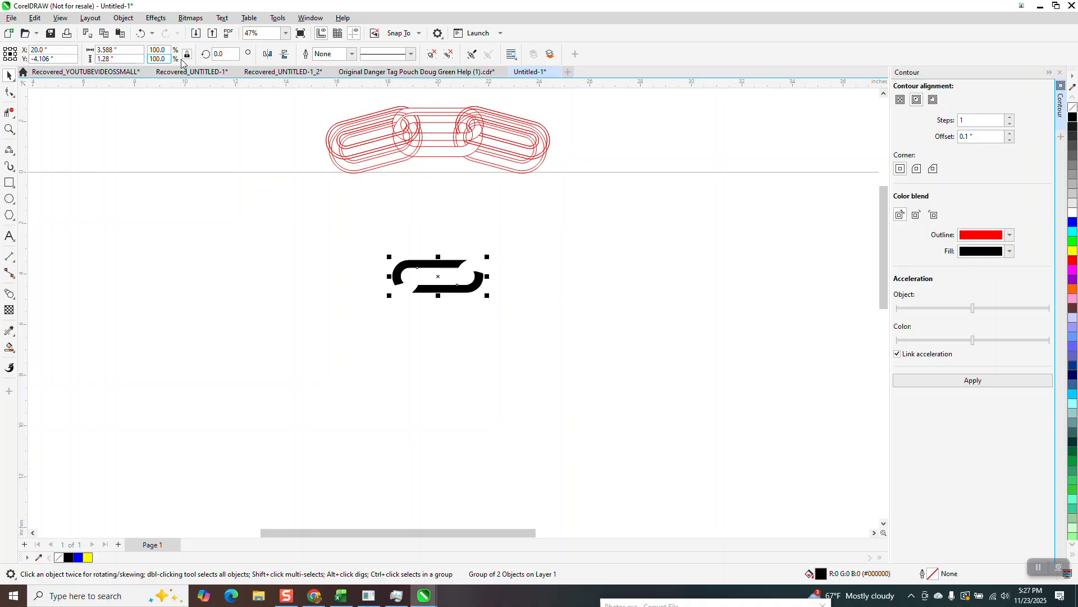
- Rotate copies of the grouped black link around the circle's center in 15° increments until the ring is complete
double_click(223, 54)
type("15")
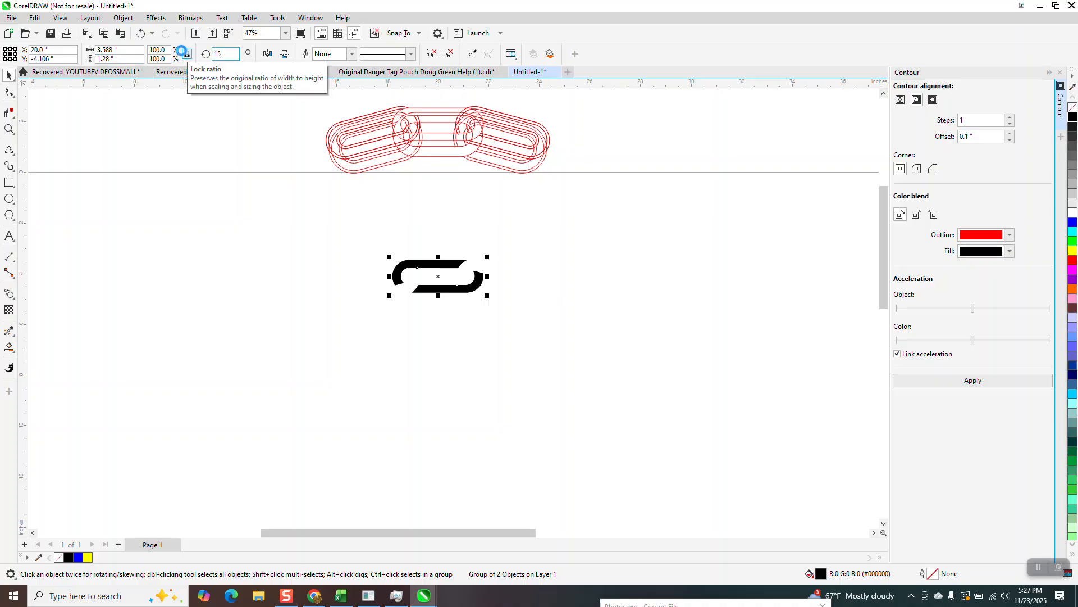
key("Return")
key("ctrl+r")
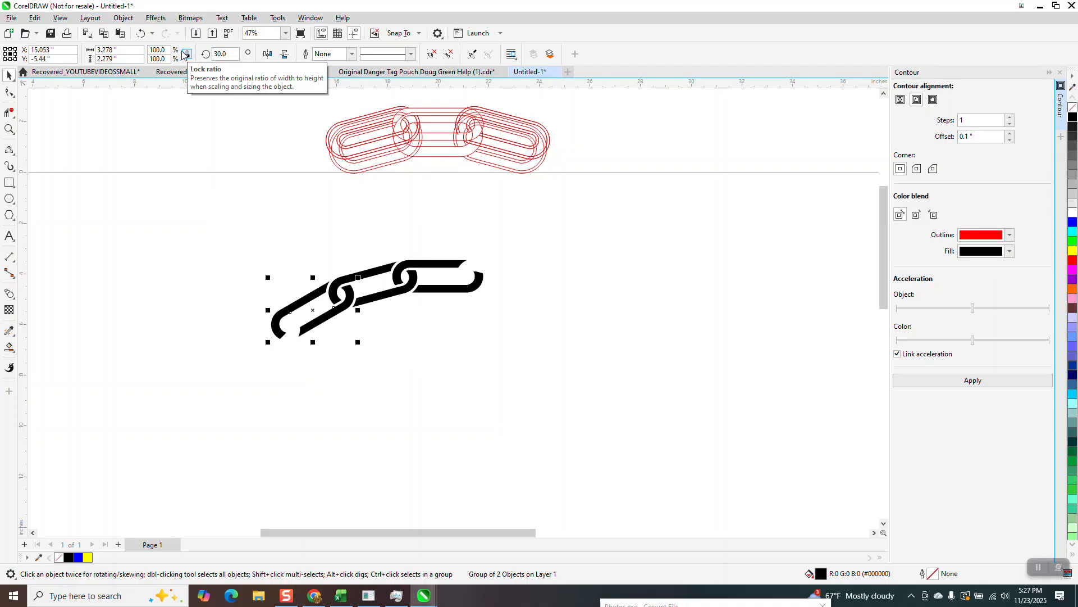
key("ctrl+r")
key("ctrl+r")
key("ctrl+r")
key("ctrl+r")
key("ctrl+r")
key("ctrl+r")
key("ctrl+r")
key("ctrl+r")
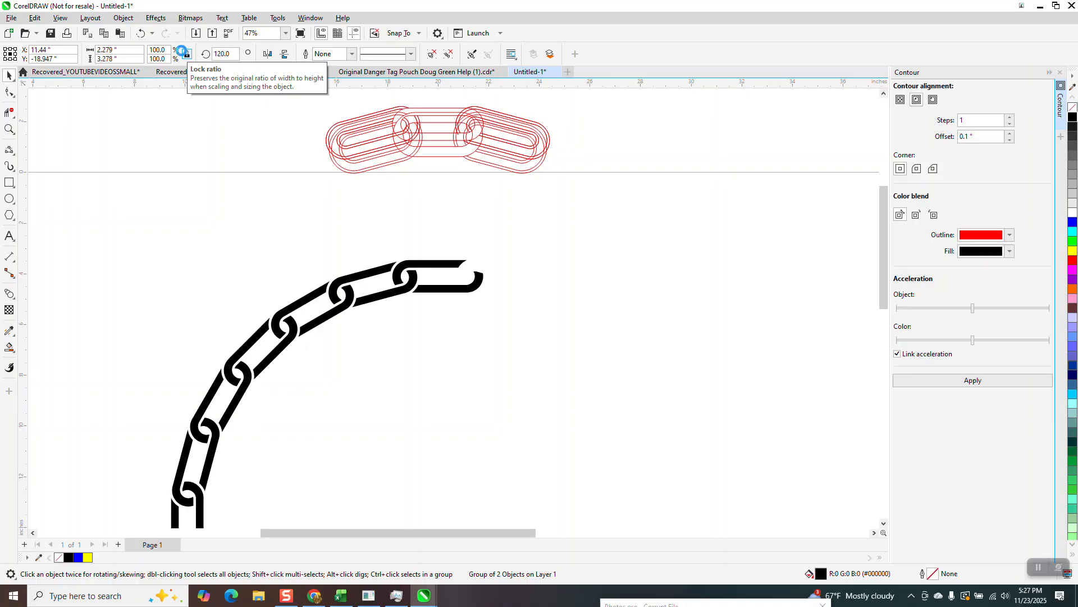
key("ctrl+r")
key("ctrl+r")
key("ctrl+r")
key("ctrl+r")
key("ctrl+r")
key("ctrl+r")
key("ctrl+r")
key("ctrl+r")
key("ctrl+r")
key("ctrl+r")
key("ctrl+r")
key("ctrl+r")
key("ctrl+r")
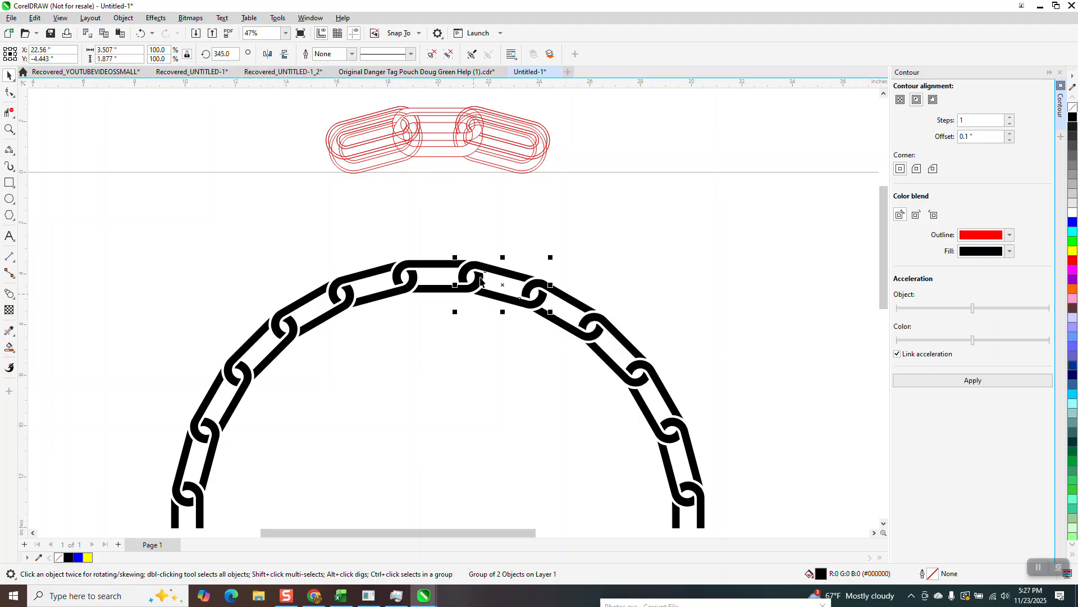
- Move one group of three red link outlines up, clear of the other outline set above the page
scroll(482, 225, "down", 1)
scroll(482, 223, "down", 1)
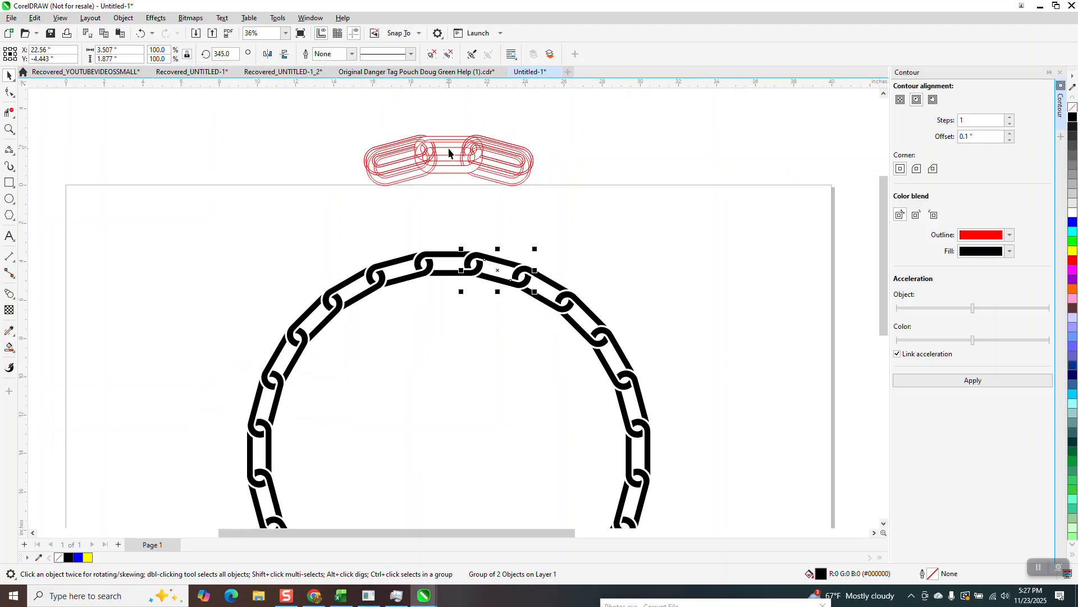
left_click_drag(450, 140, 455, 94)
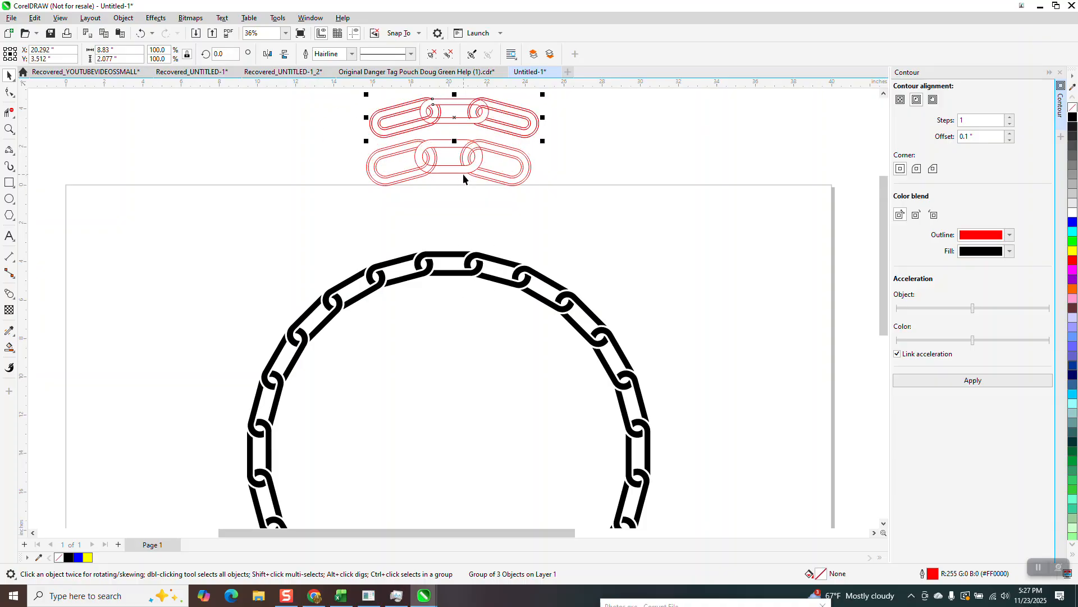
- Examine the two sets of red link outlines and the interlocking gaps in the black chain ring
left_click(9, 129)
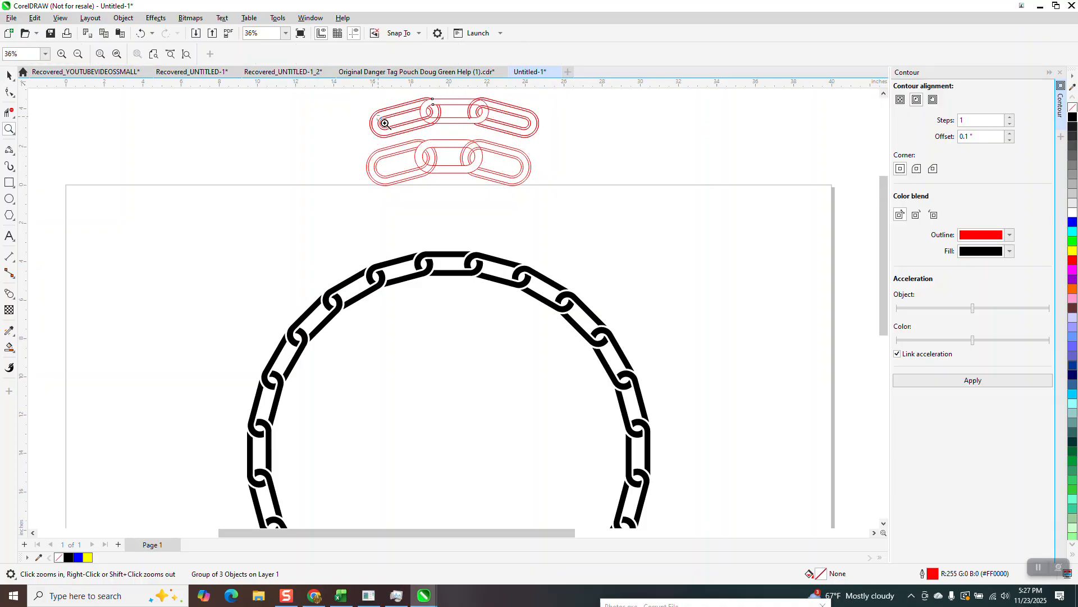
left_click_drag(381, 115, 544, 211)
scroll(415, 291, "down", 3)
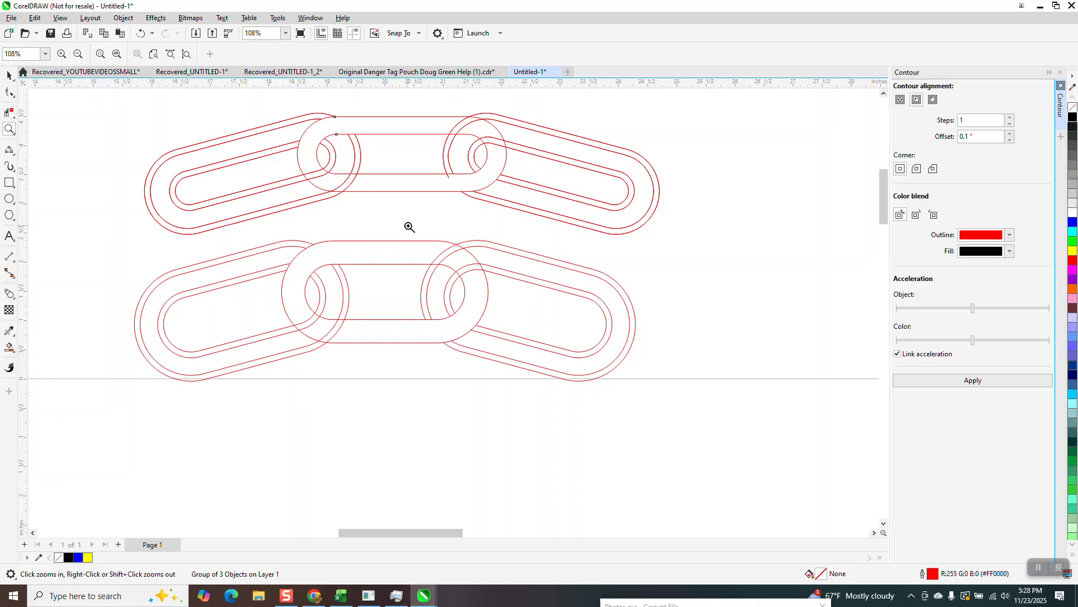
scroll(348, 191, "down", 1)
scroll(385, 268, "down", 3)
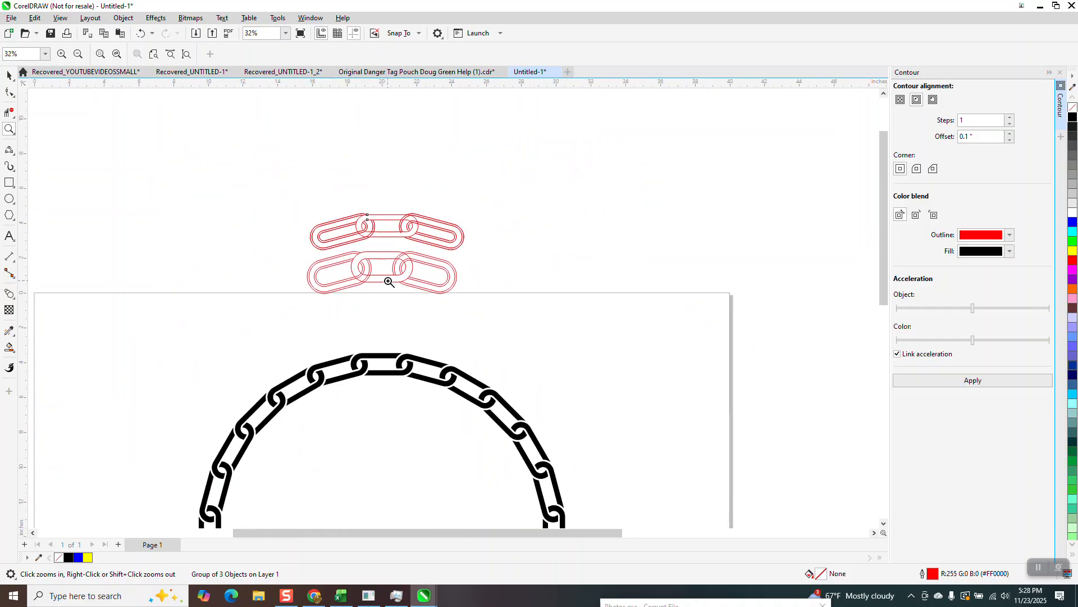
left_click_drag(351, 335, 416, 391)
scroll(344, 255, "down", 4)
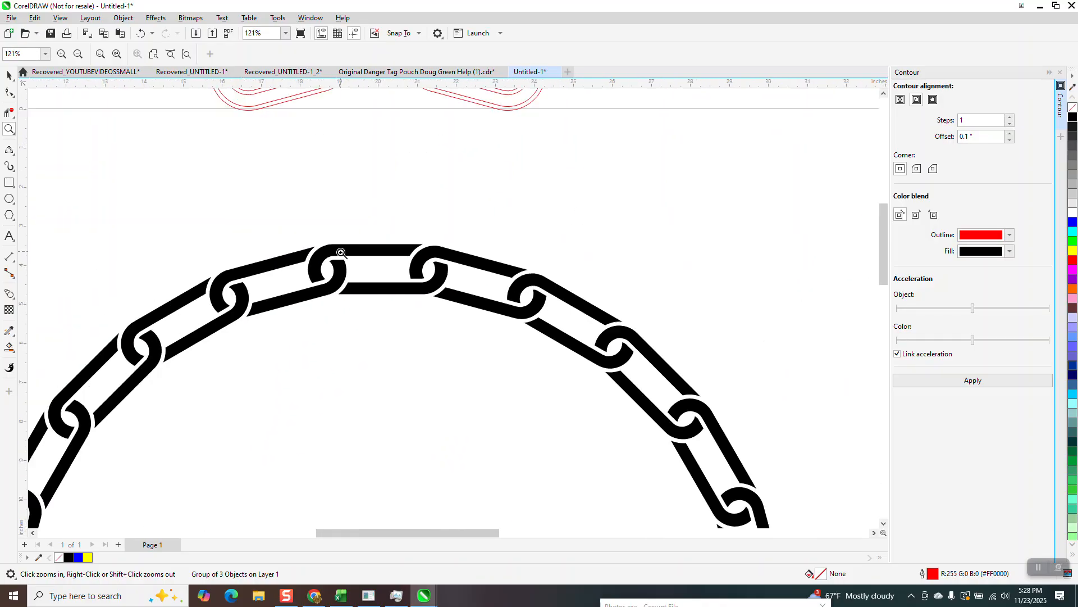
- Select all the links of the black chain ring and fill them with yellow
left_click(9, 76)
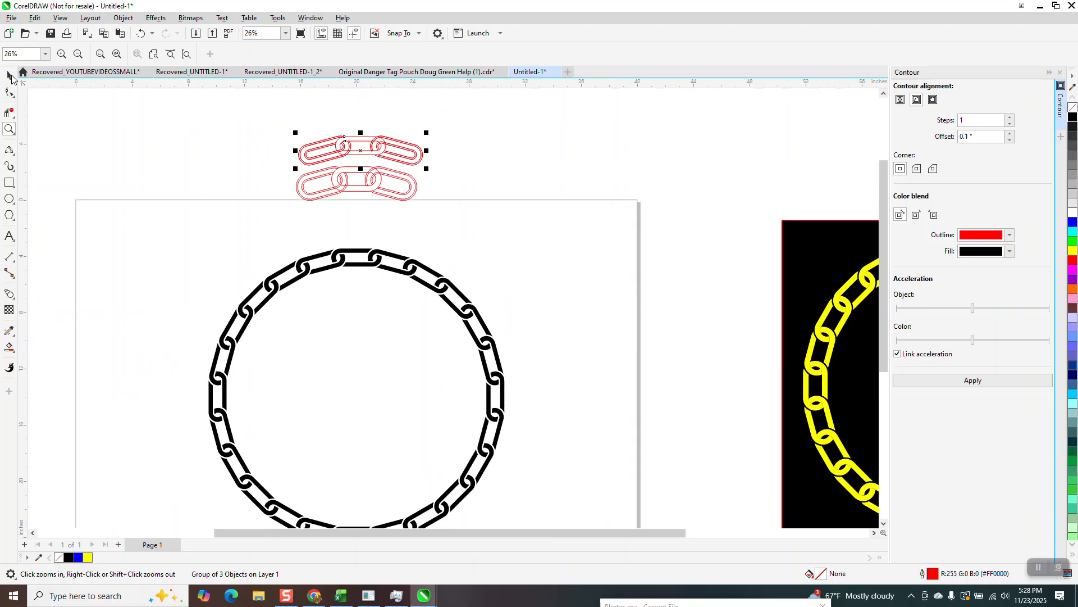
scroll(334, 218, "down", 3)
left_click_drag(257, 224, 546, 407)
left_click(1073, 252)
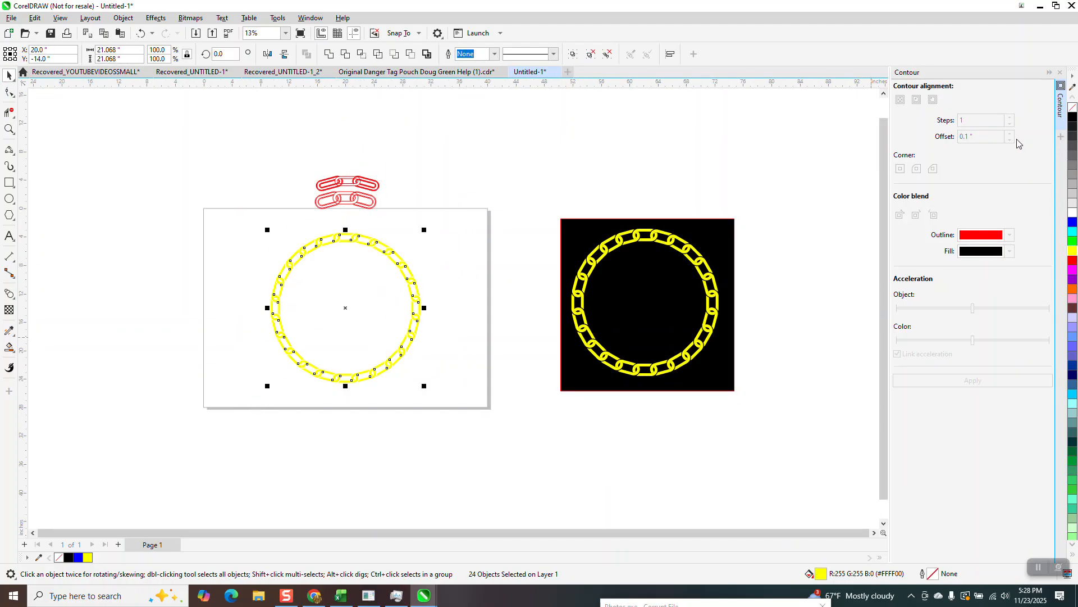
- Draw a black-filled rectangle about 27.8 by 25.1 inches around the yellow ring and place it behind the links
left_click(9, 182)
left_click_drag(258, 221, 456, 399)
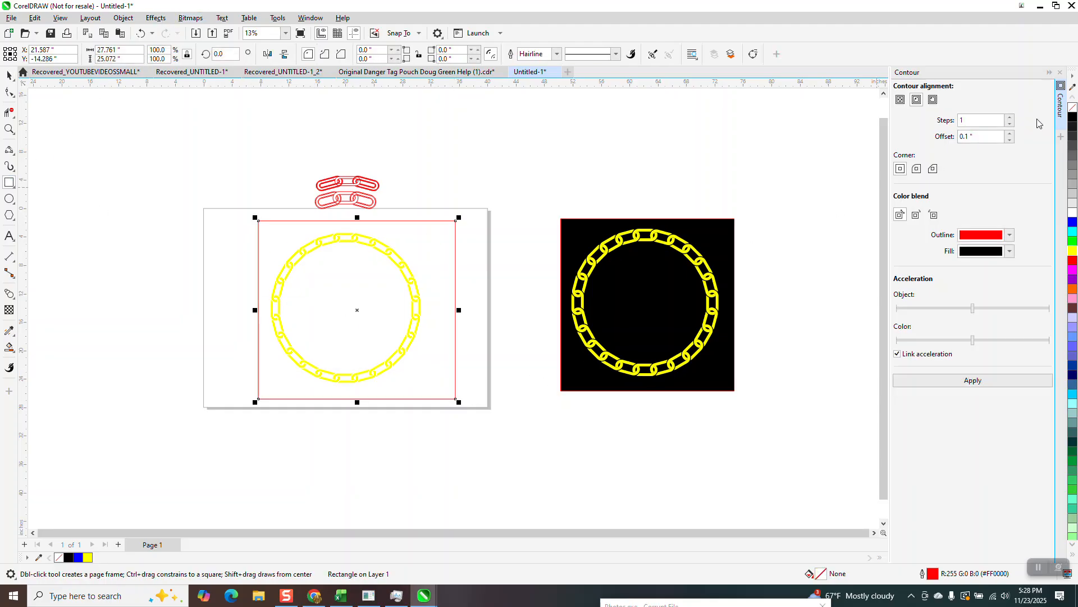
left_click(1072, 121)
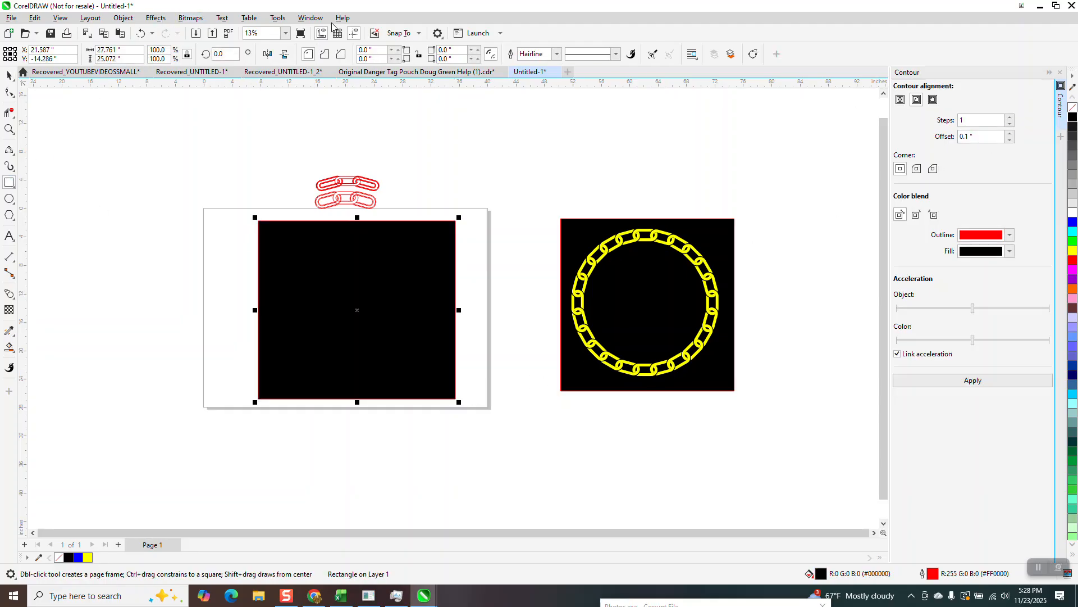
left_click(119, 20)
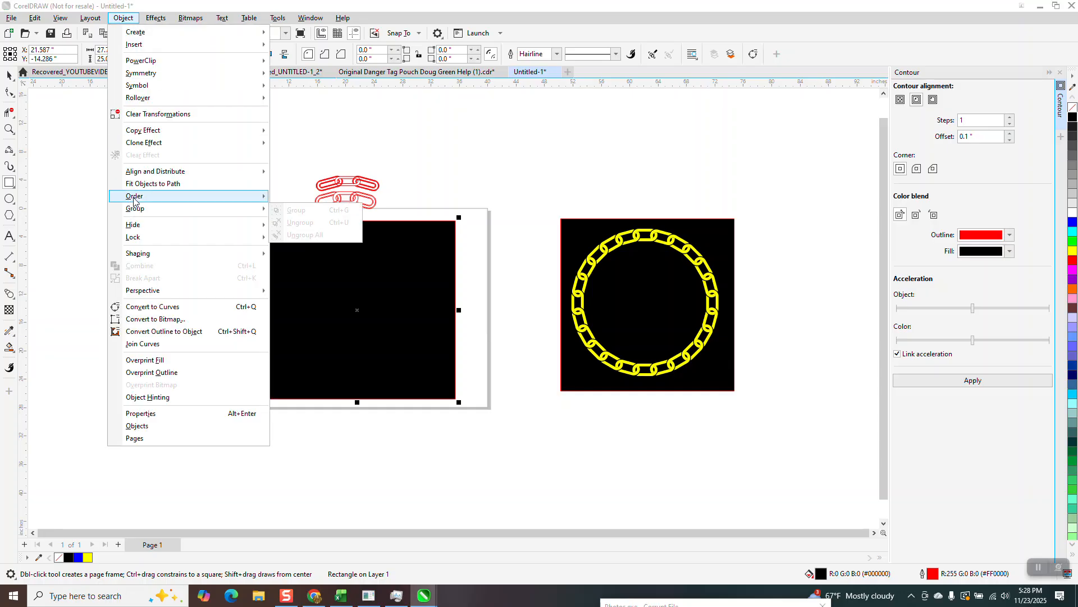
mouse_move(134, 198)
left_click(298, 211)
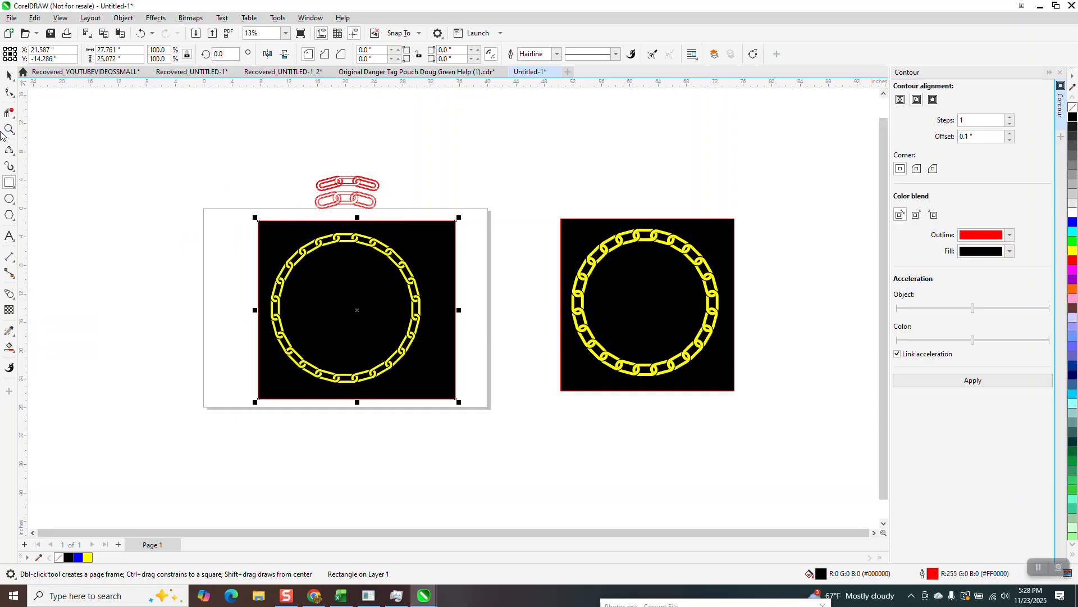
- Inspect the yellow ring's interlocking links against the black background and compare them with the earlier chain ring beside the page
left_click(9, 129)
left_click_drag(398, 287, 440, 303)
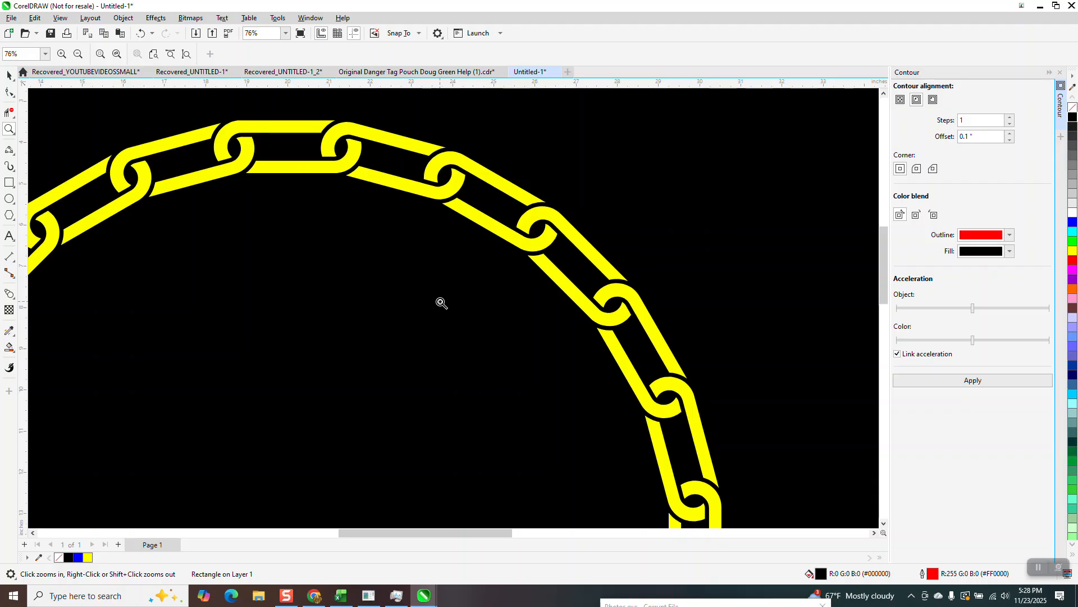
scroll(386, 282, "down", 1)
scroll(387, 283, "down", 1)
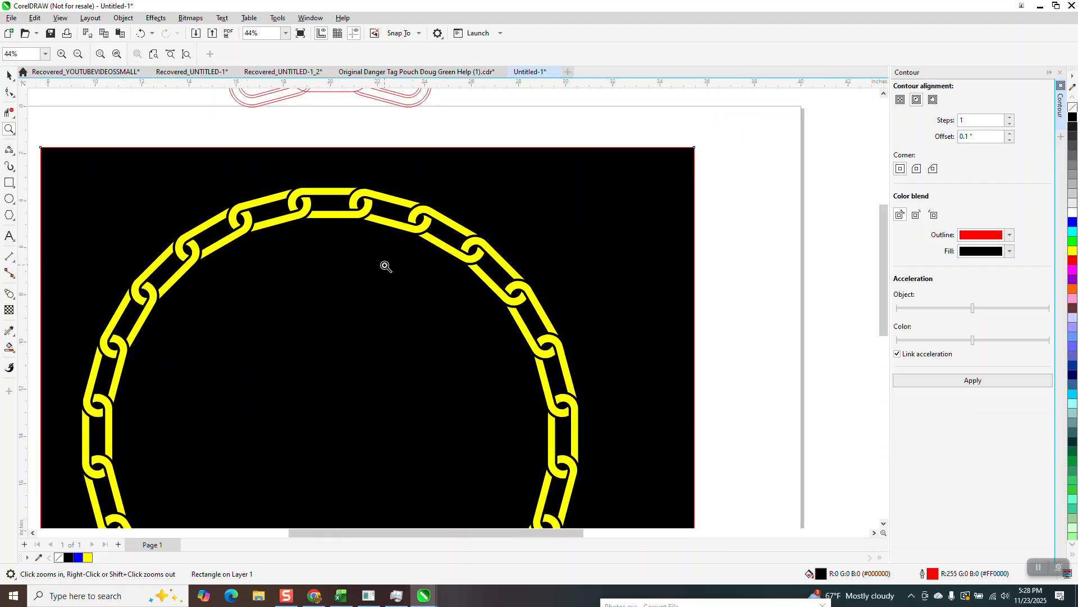
scroll(335, 163, "up", 5)
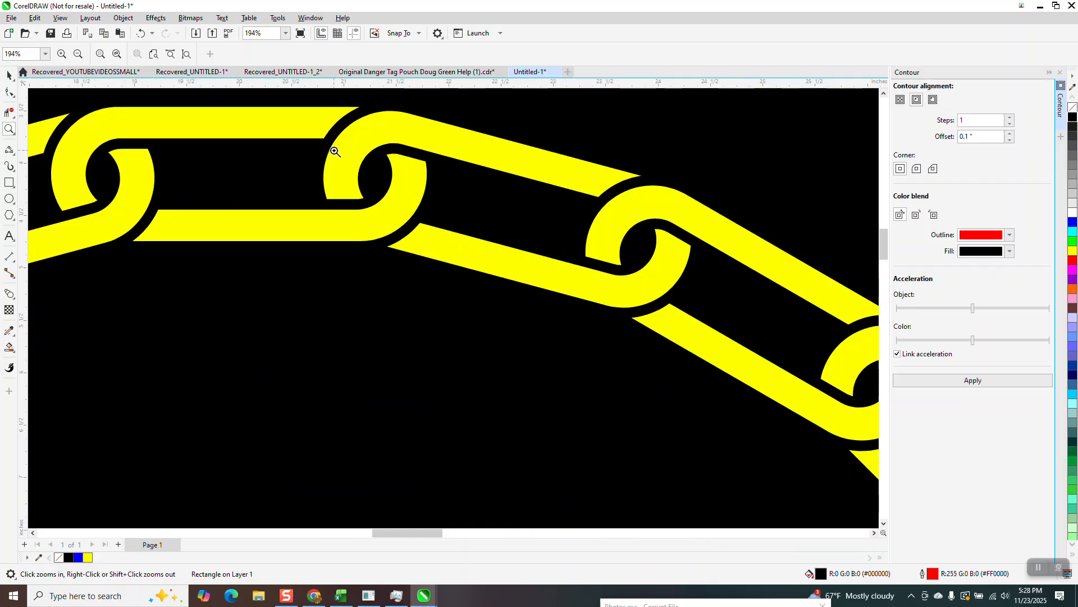
scroll(386, 236, "down", 4)
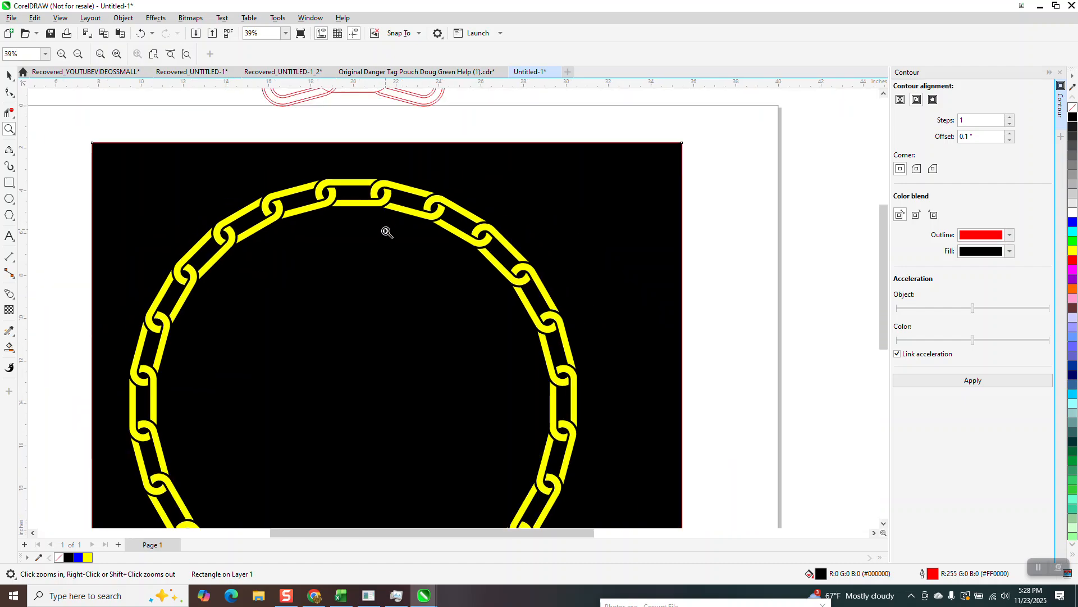
left_click_drag(712, 229, 855, 338)
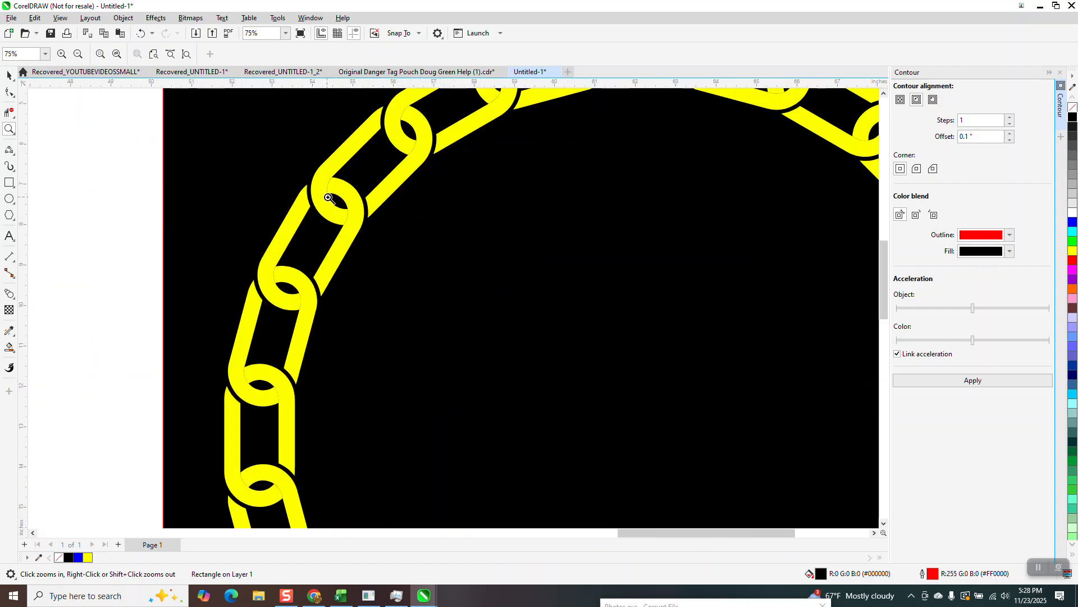
scroll(331, 208, "down", 3)
scroll(333, 209, "down", 2)
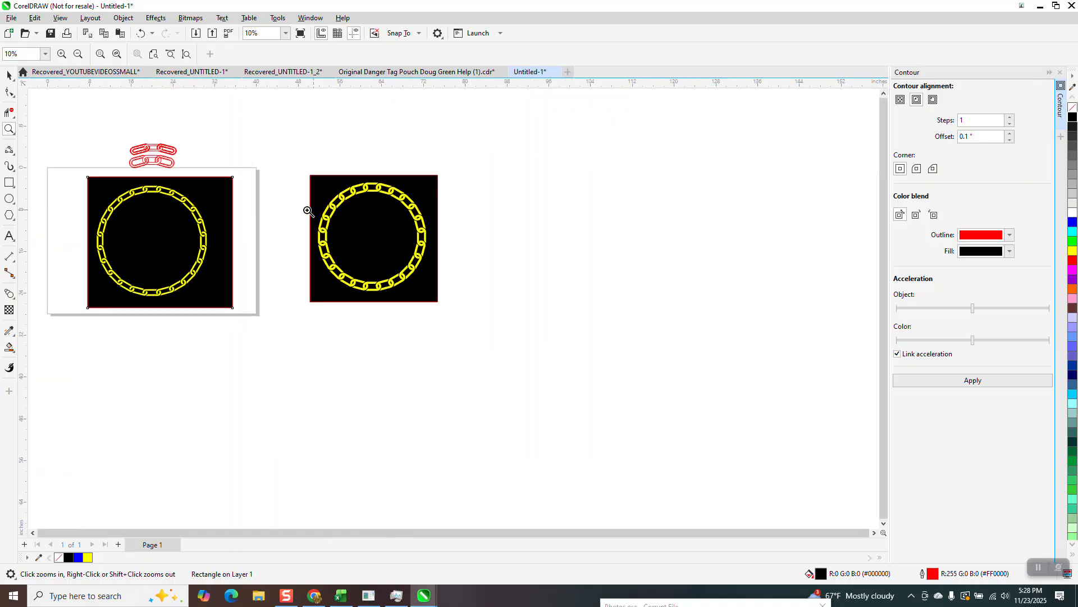
left_click_drag(106, 174, 270, 312)
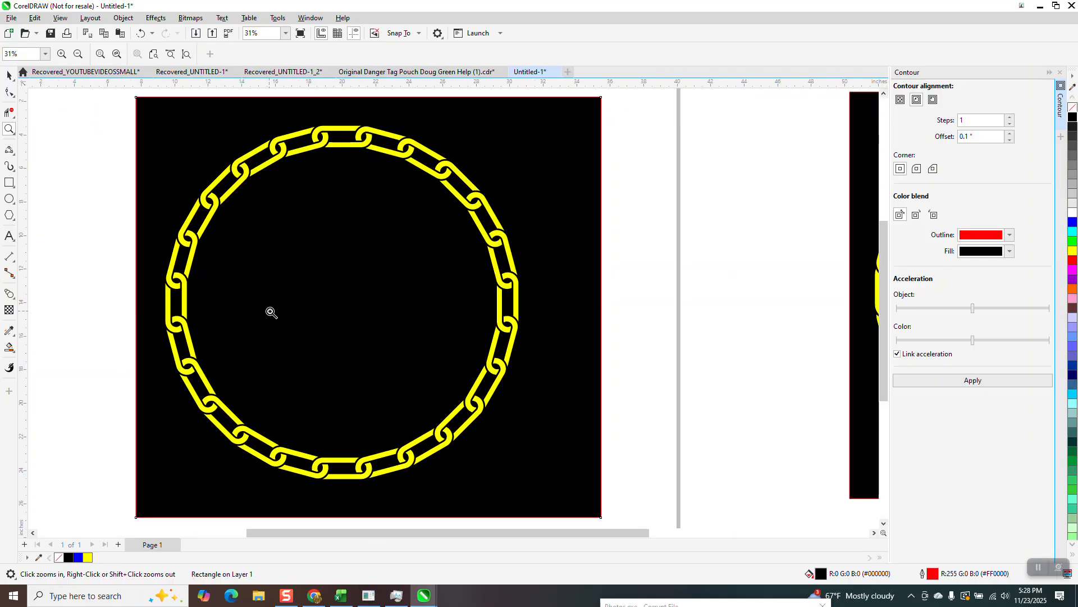